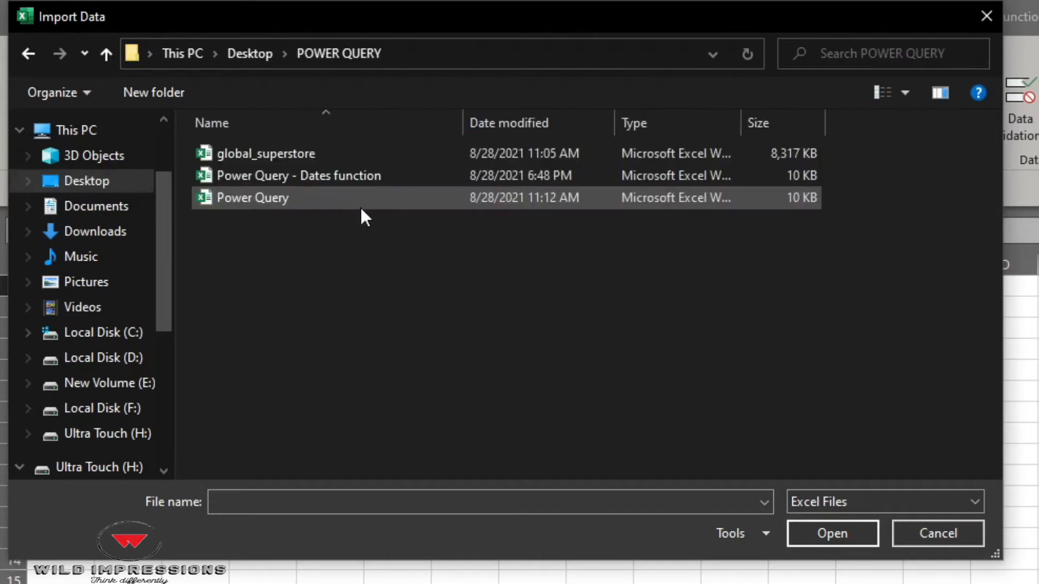
- Import the Orders table from the global_superstore workbook and open it for transformation
click(269, 157)
click(849, 539)
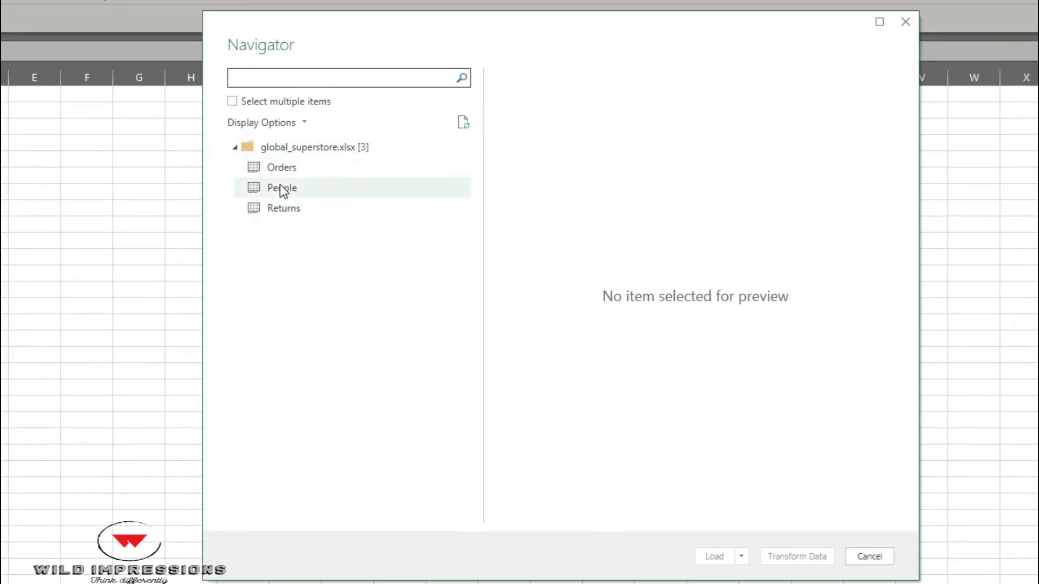
click(275, 170)
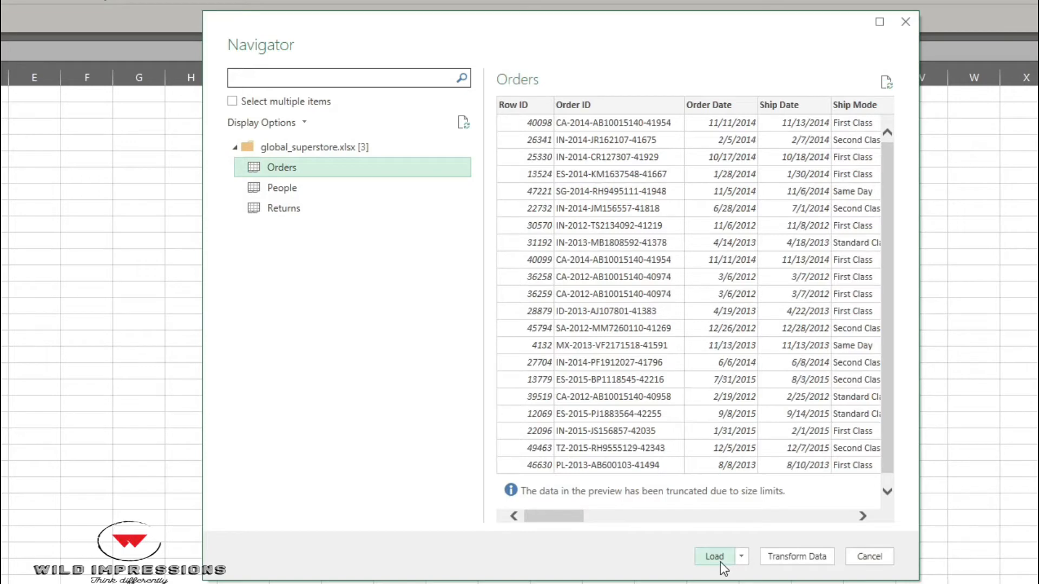
click(821, 559)
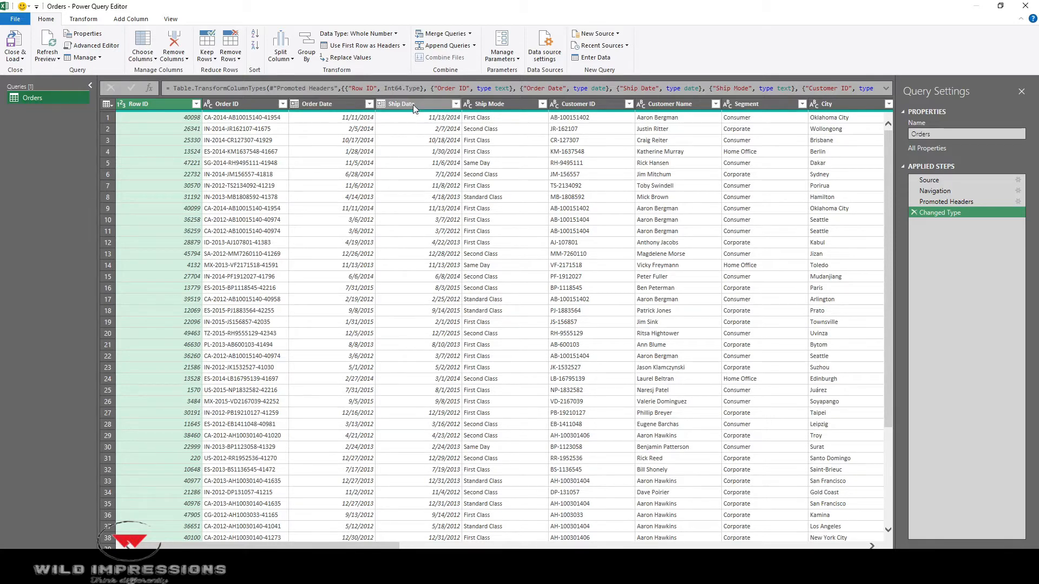
- Keep only the Order Date and Ship Date columns and remove all other columns
click(343, 103)
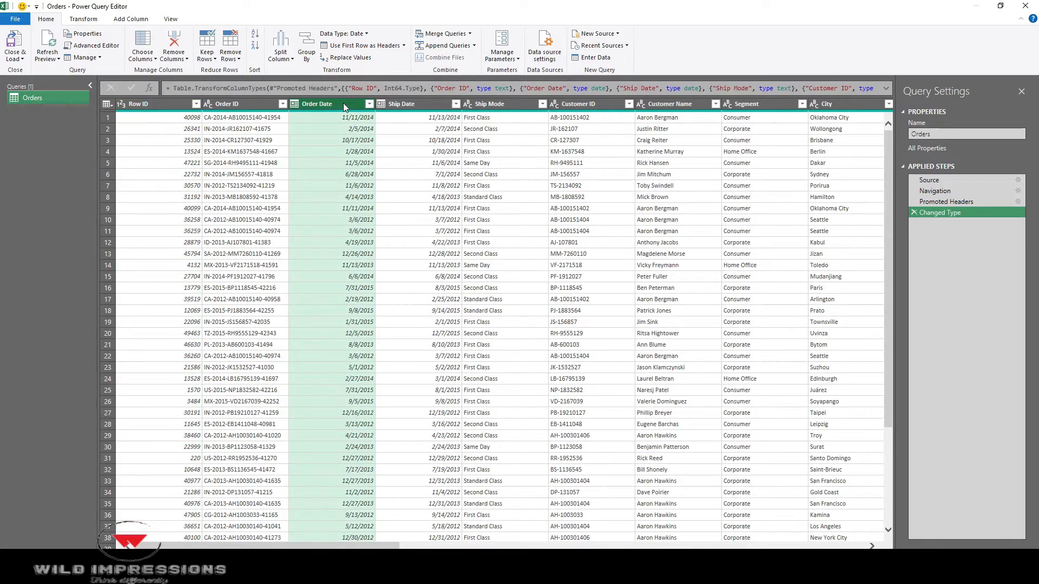
ctrl+click(422, 102)
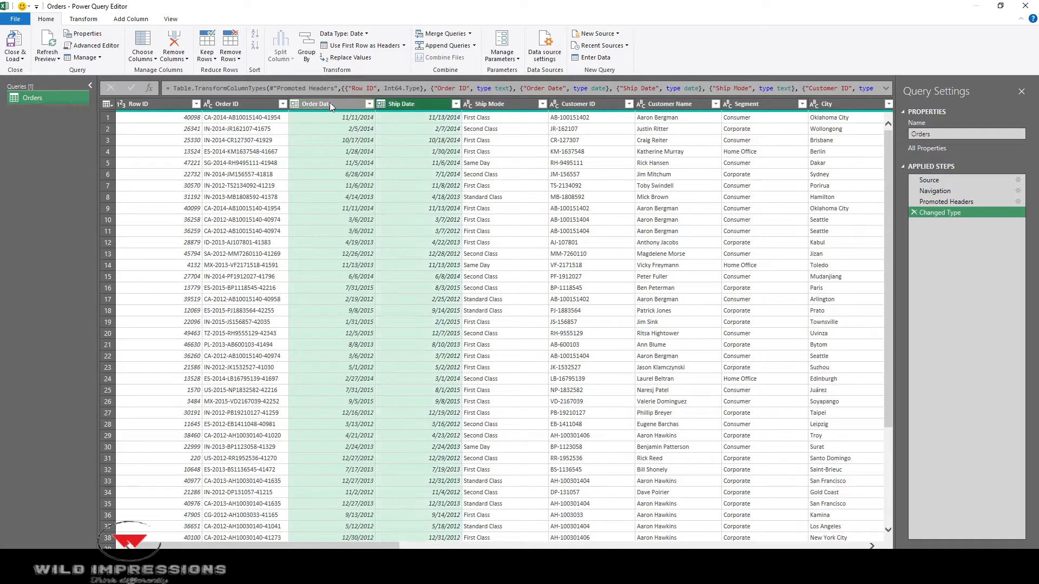
right_click(426, 103)
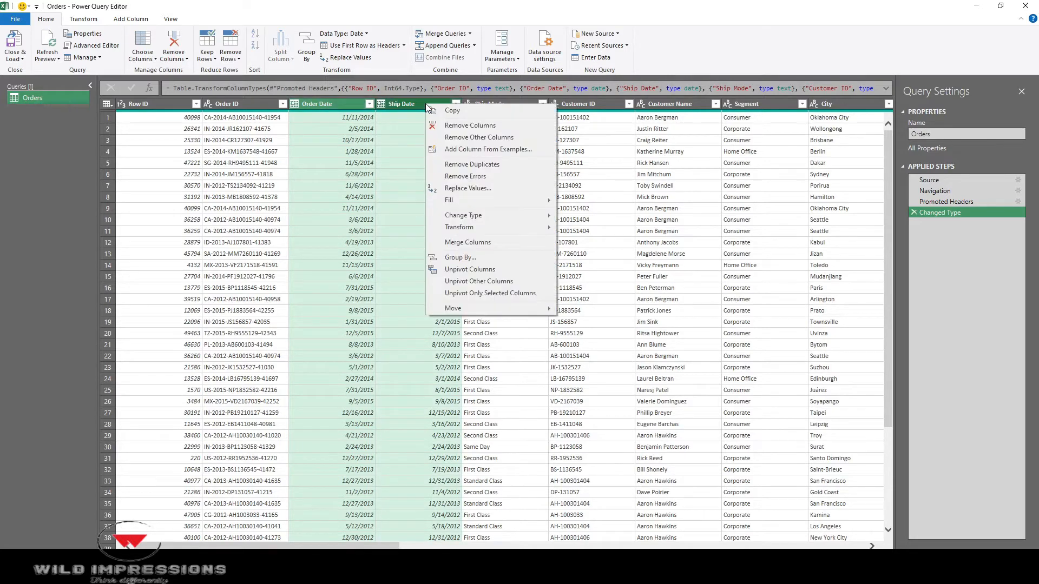
click(449, 138)
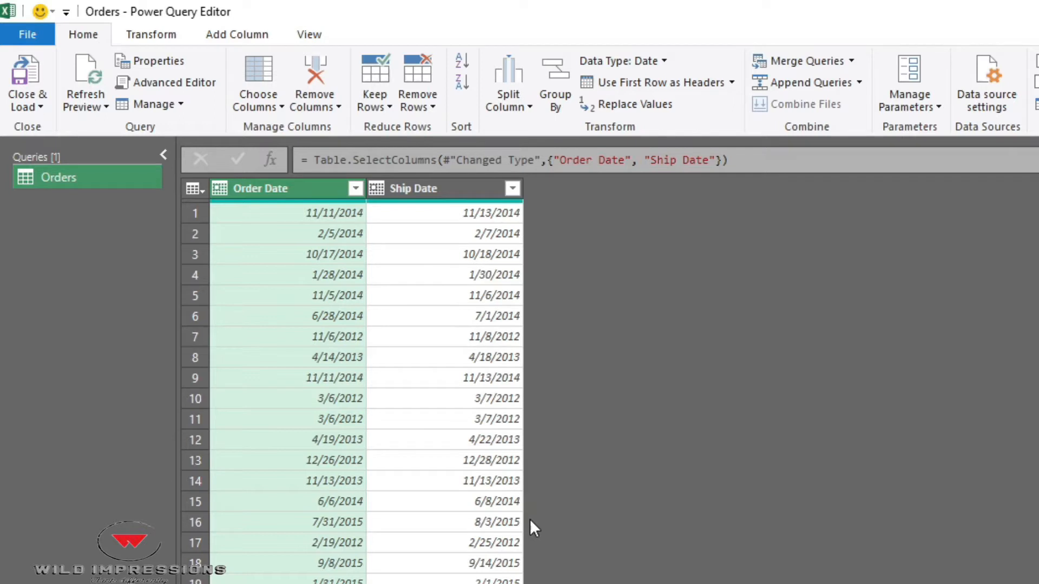
- Add a new column that extracts the year from Ship Date
click(462, 187)
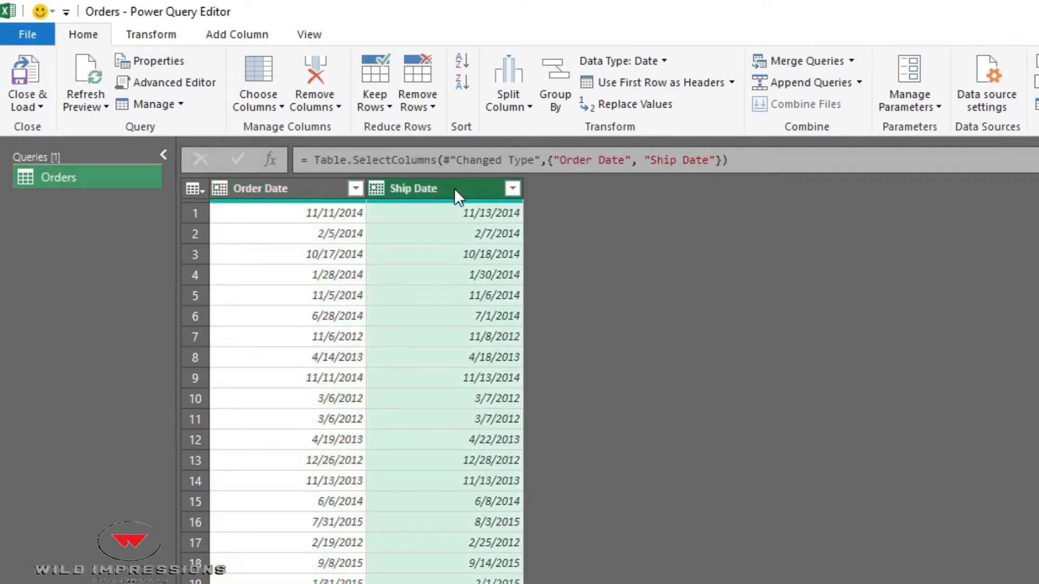
click(155, 36)
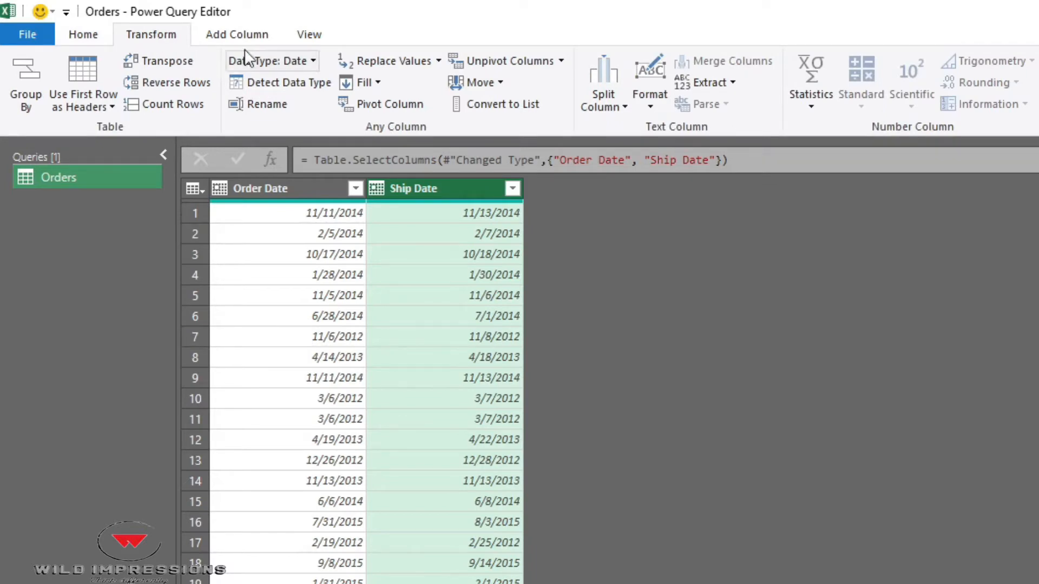
click(253, 36)
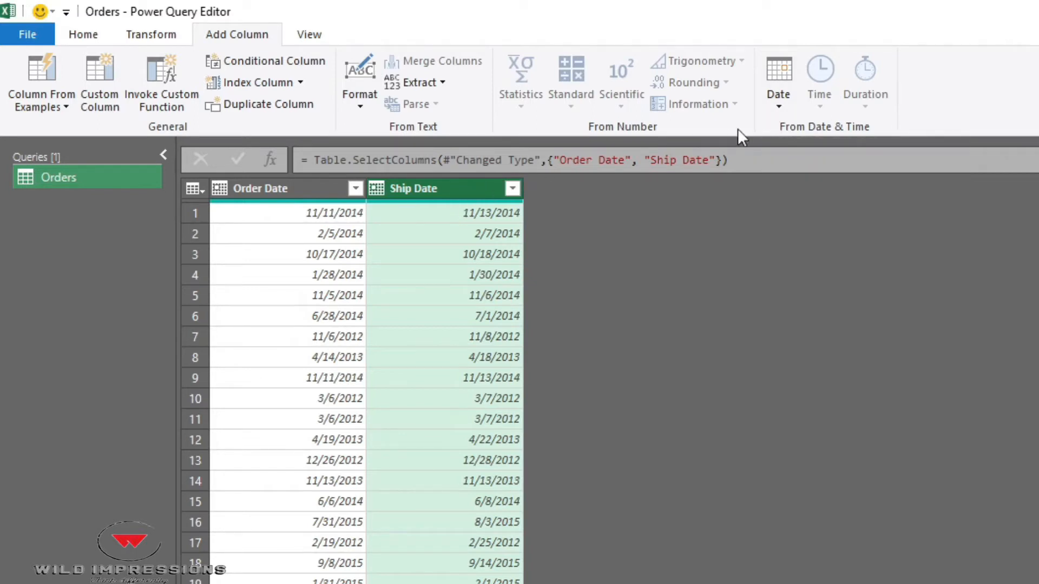
click(769, 113)
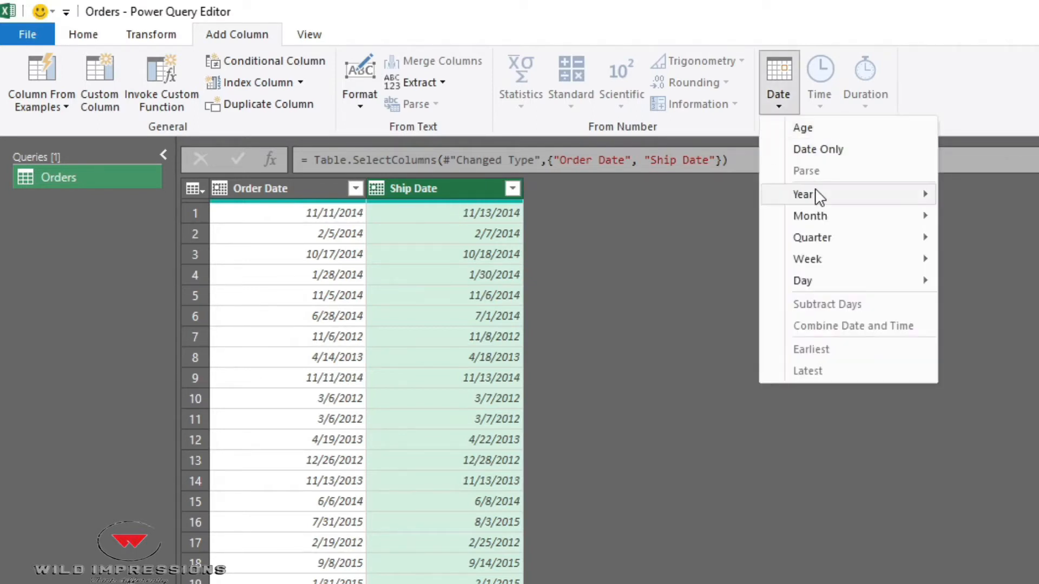
mouse_move(819, 198)
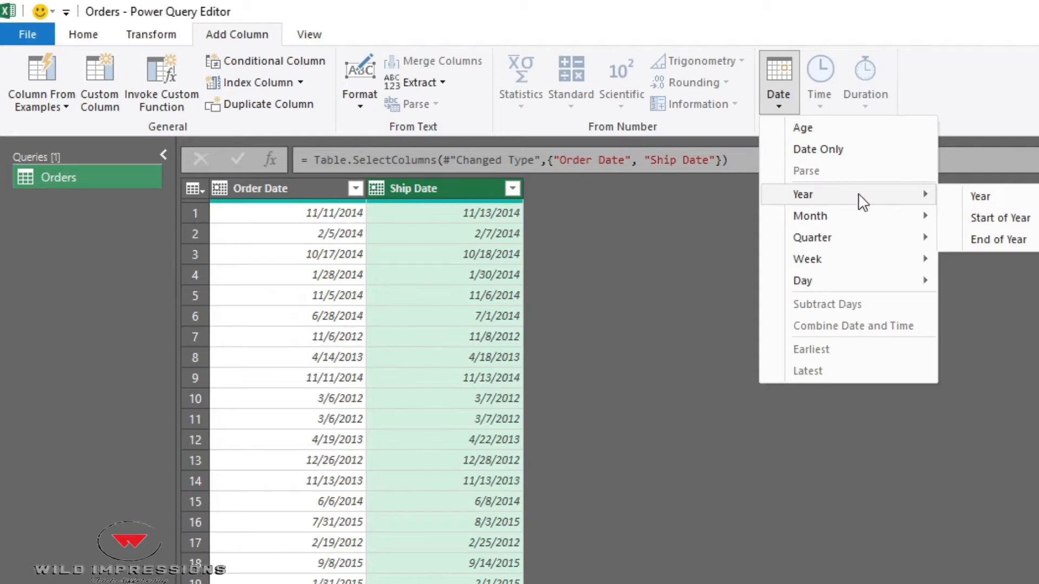
click(986, 203)
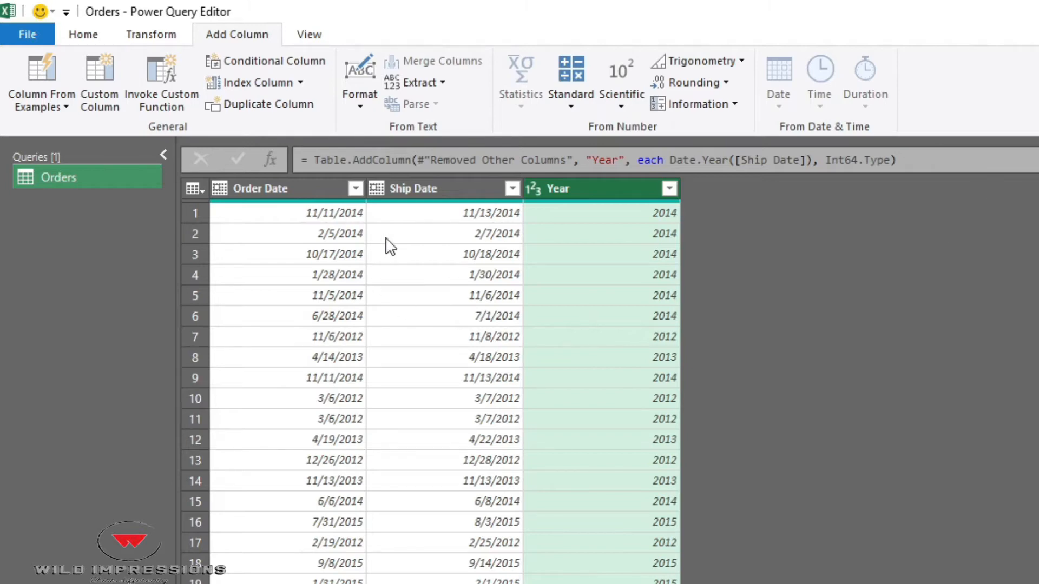
- Add a new column that extracts the quarter of the year from Ship Date
click(444, 184)
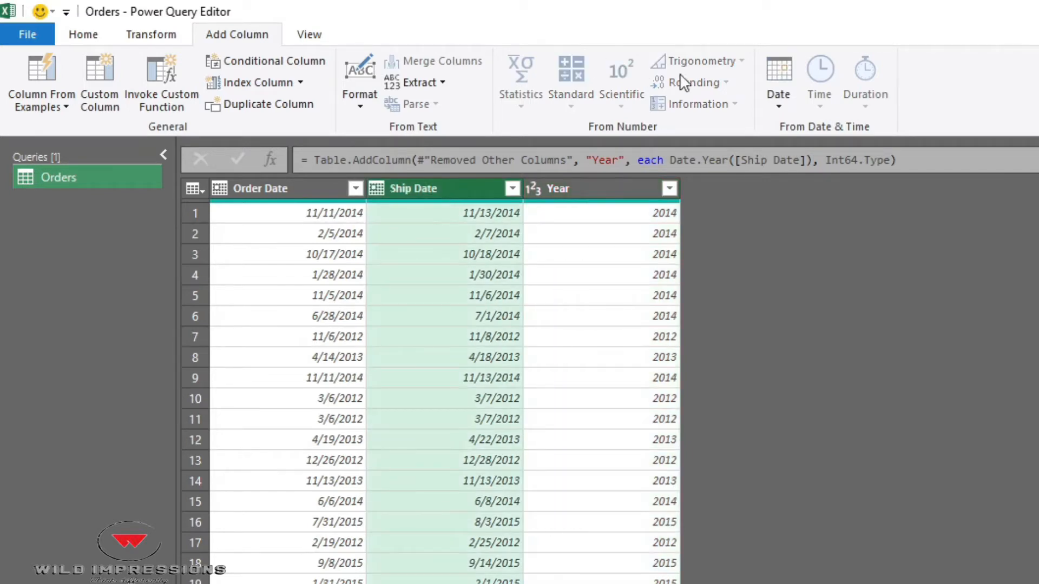
click(784, 105)
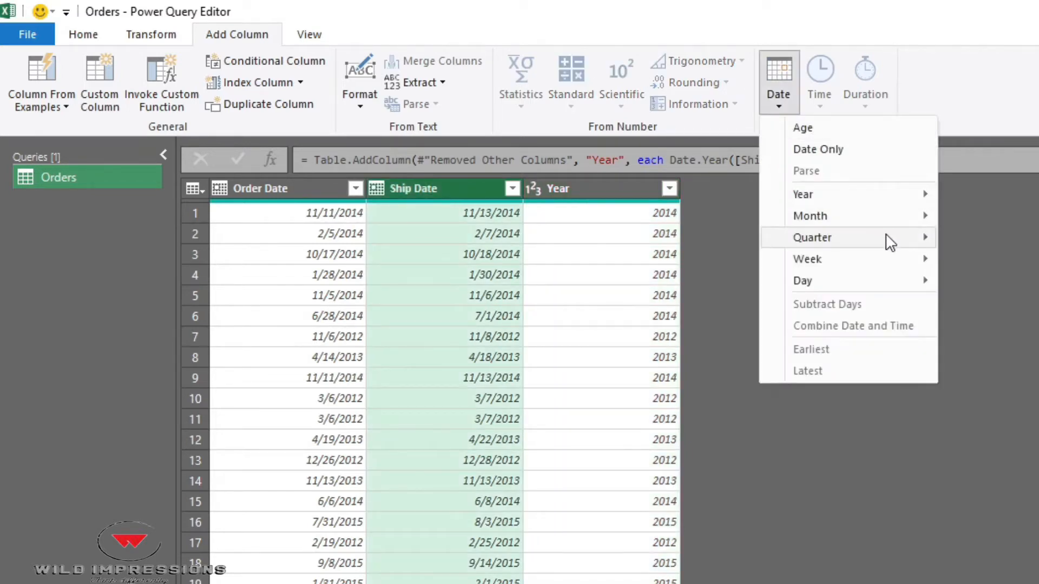
mouse_move(926, 238)
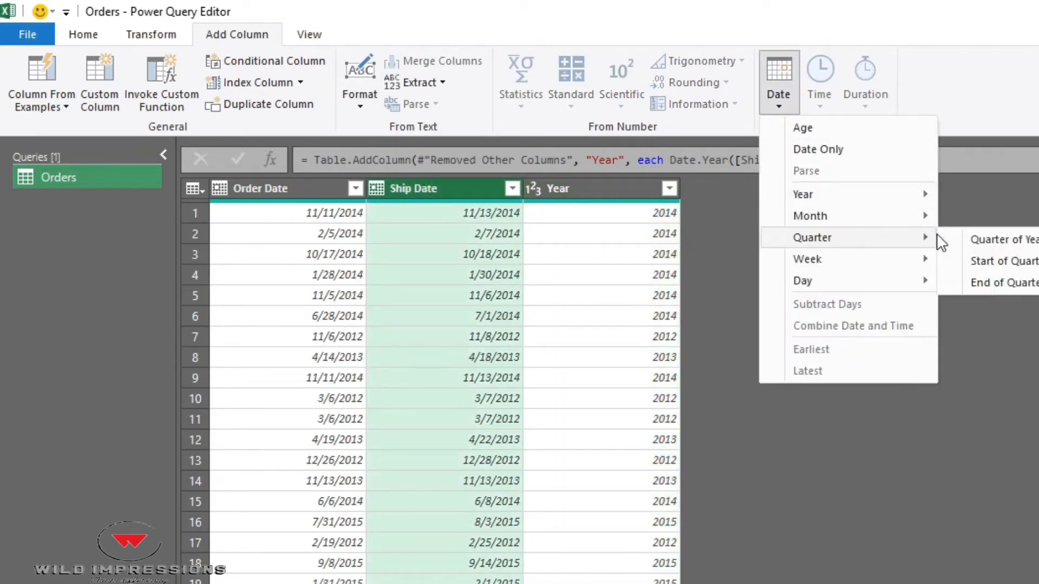
click(994, 240)
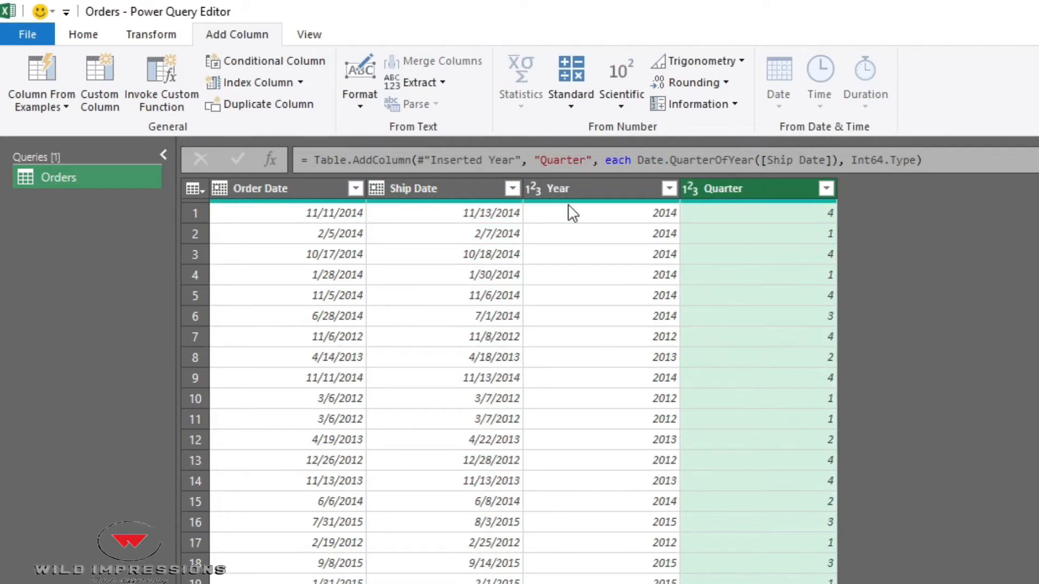
- Add a new column that extracts the month number from Ship Date
click(454, 187)
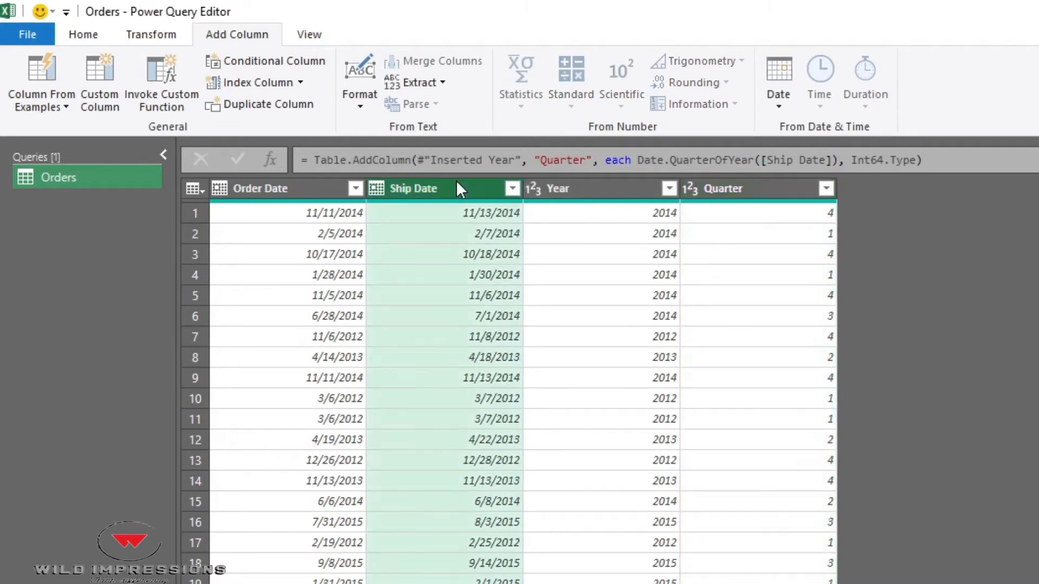
click(764, 107)
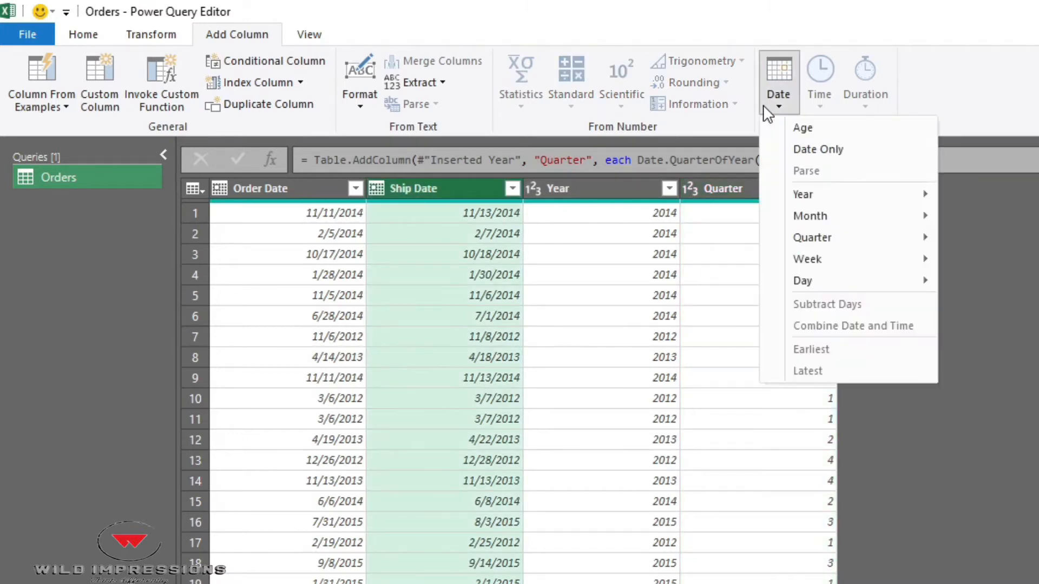
mouse_move(872, 223)
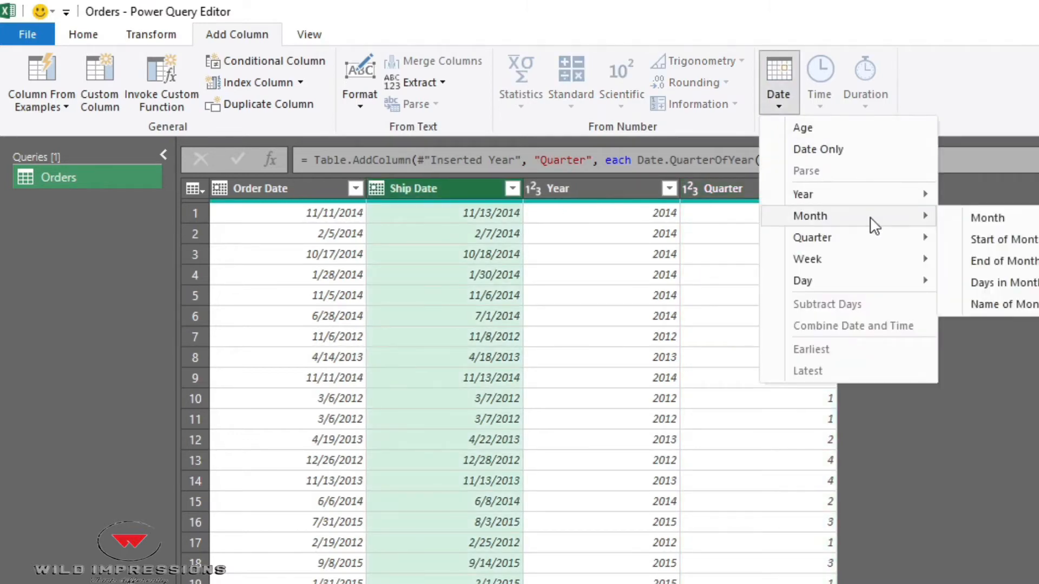
click(986, 219)
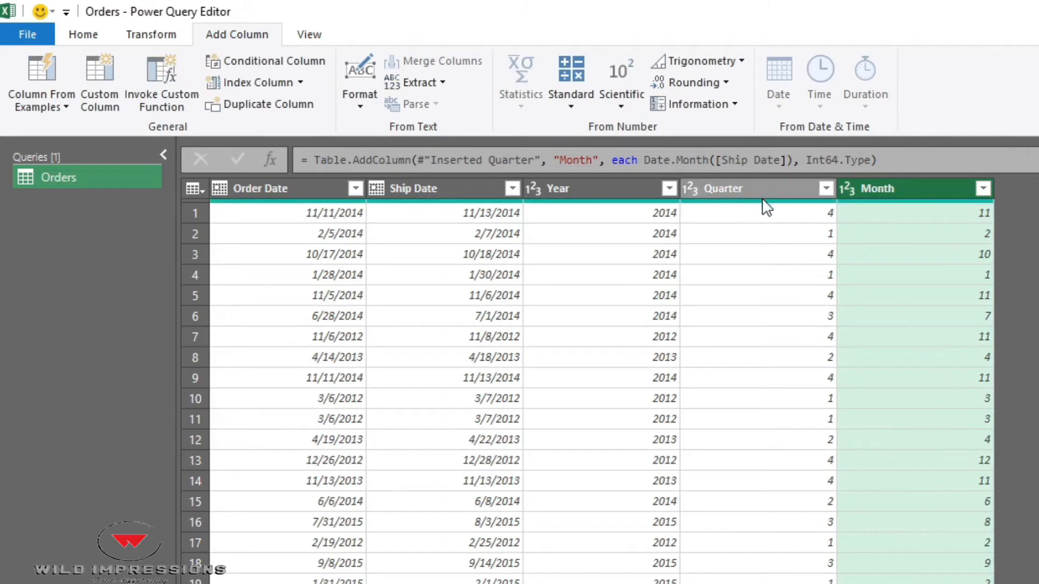
- Add a new column that extracts the day from Ship Date
click(413, 190)
click(776, 91)
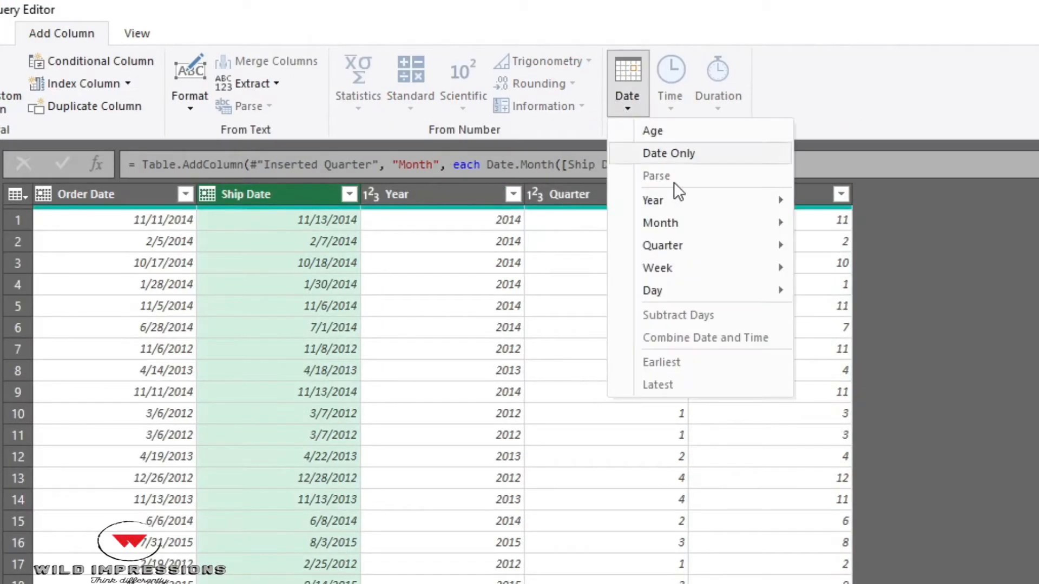
mouse_move(725, 287)
click(859, 290)
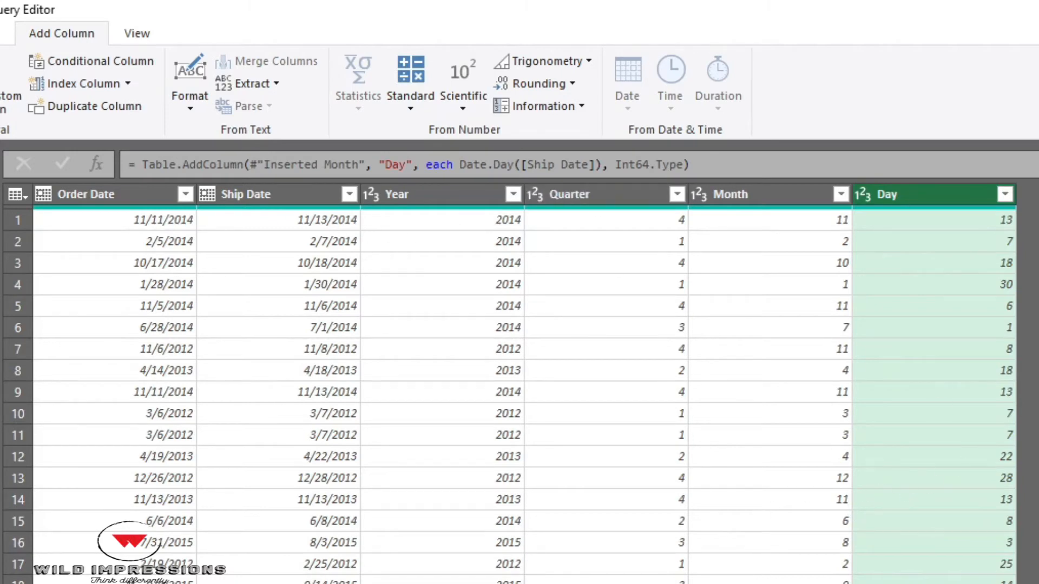
- Delete the last four applied steps, removing the Day, Month, Quarter and Year columns
key(Delete)
key(Delete)
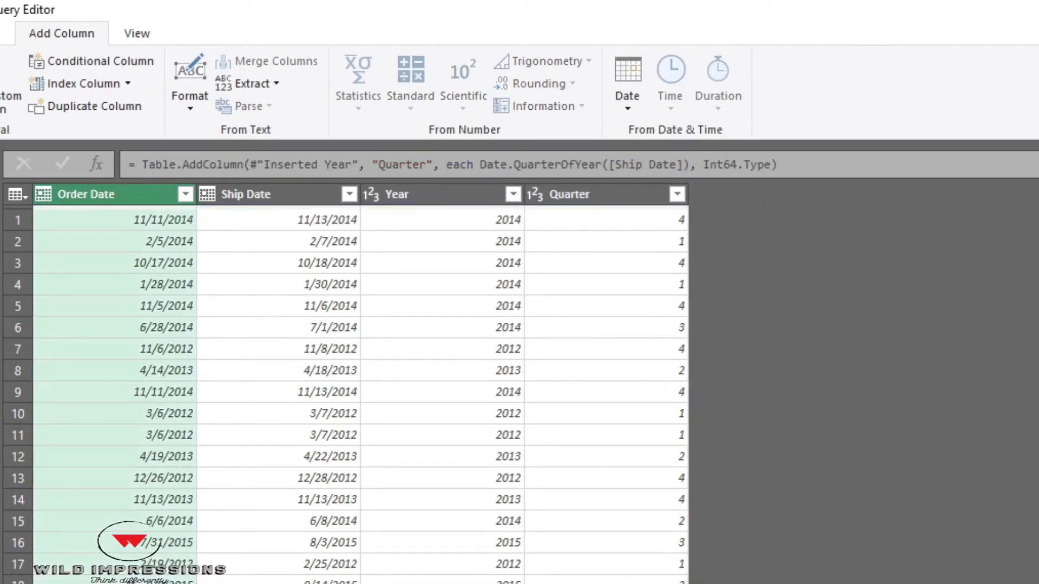
key(Delete)
key(Delete)
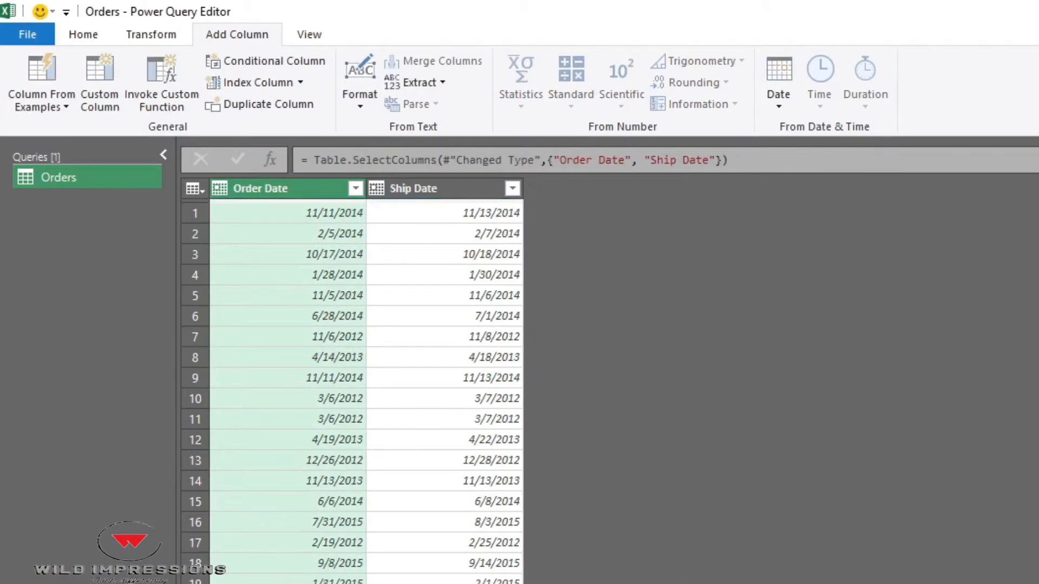
- Add a column that subtracts Ship Date from Order Date in days
ctrl+click(413, 197)
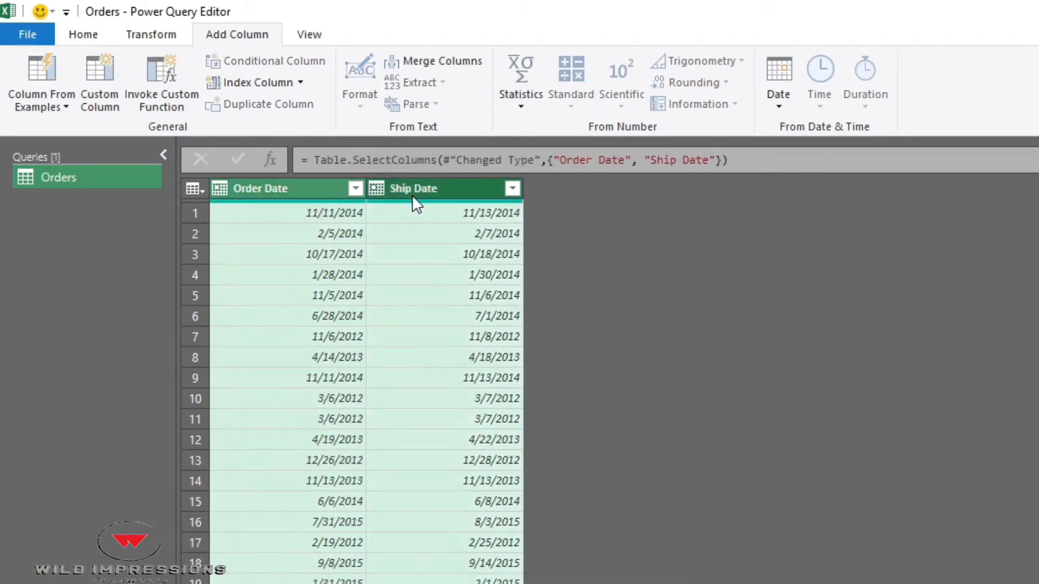
click(789, 106)
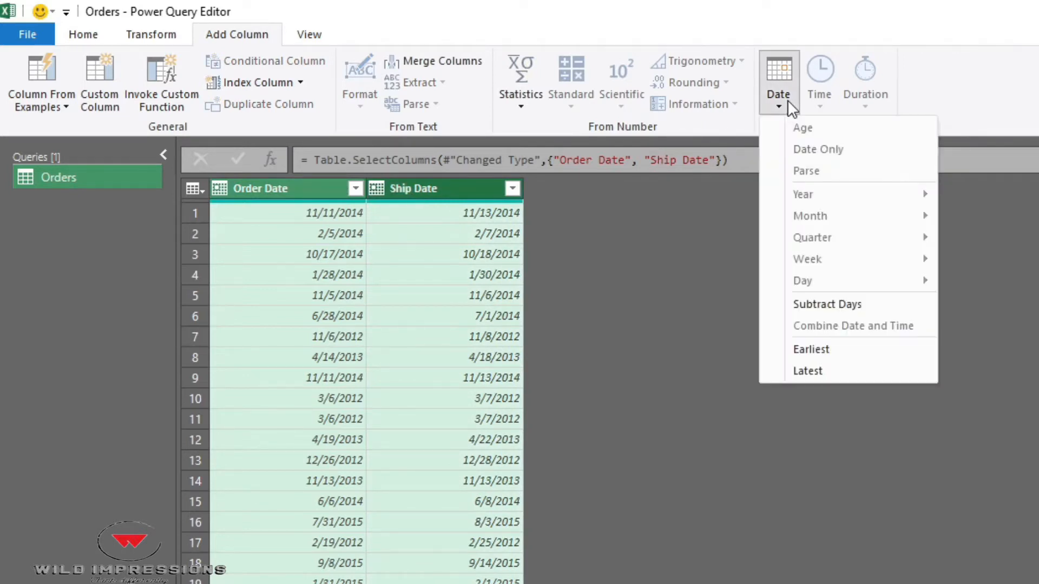
click(865, 310)
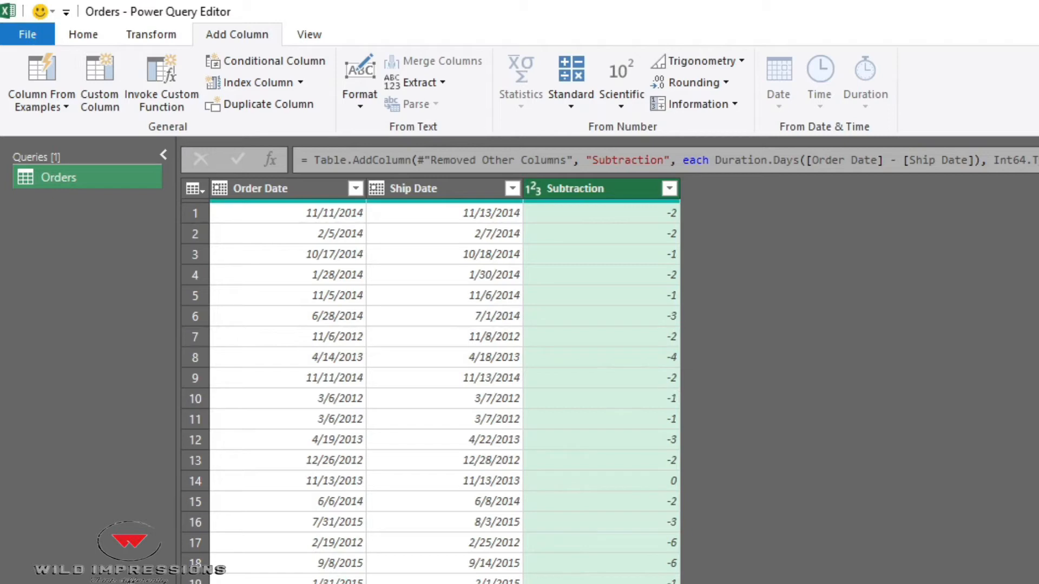
- Add a column with the earliest date of Order Date and Ship Date for each row
click(469, 190)
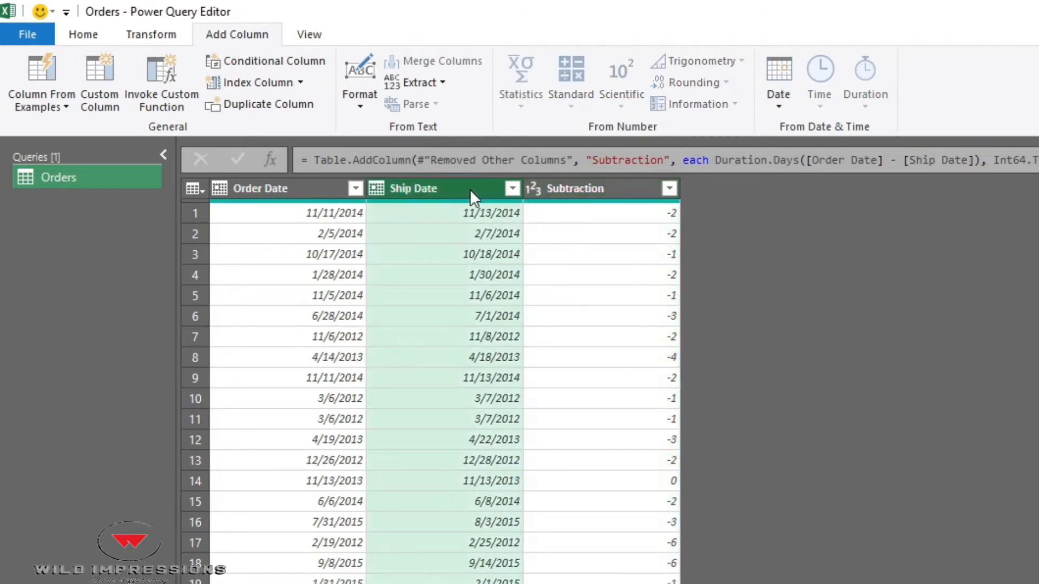
click(307, 186)
mouse_move(307, 187)
mouse_down()
mouse_move(364, 186)
mouse_move(317, 187)
mouse_up()
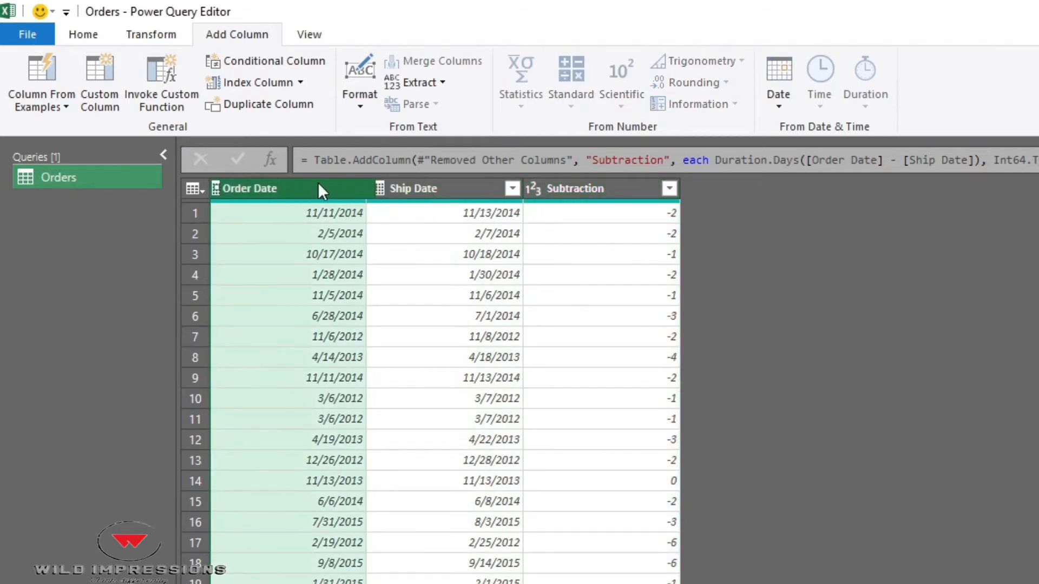
ctrl+click(442, 190)
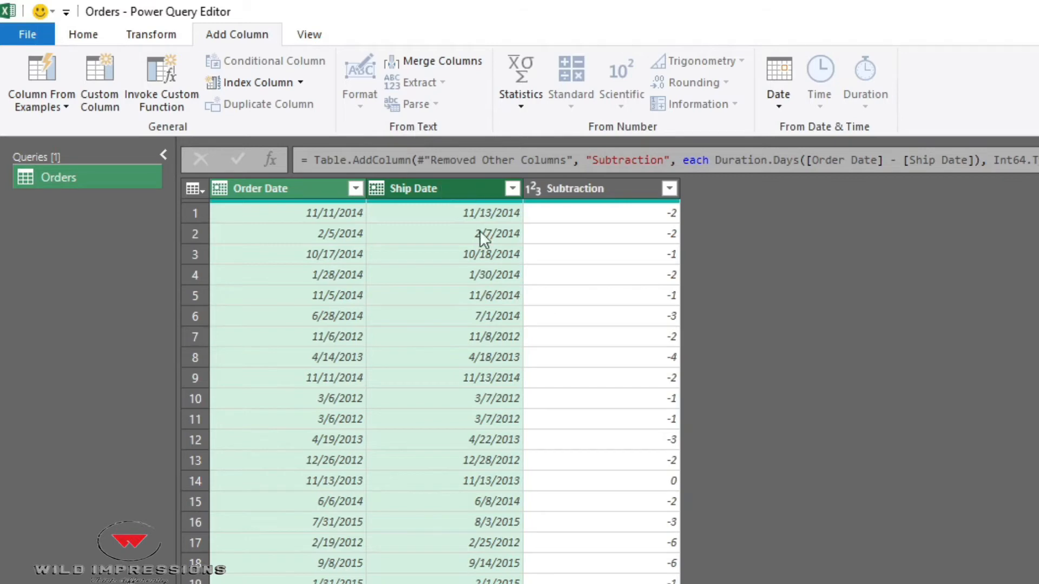
click(780, 105)
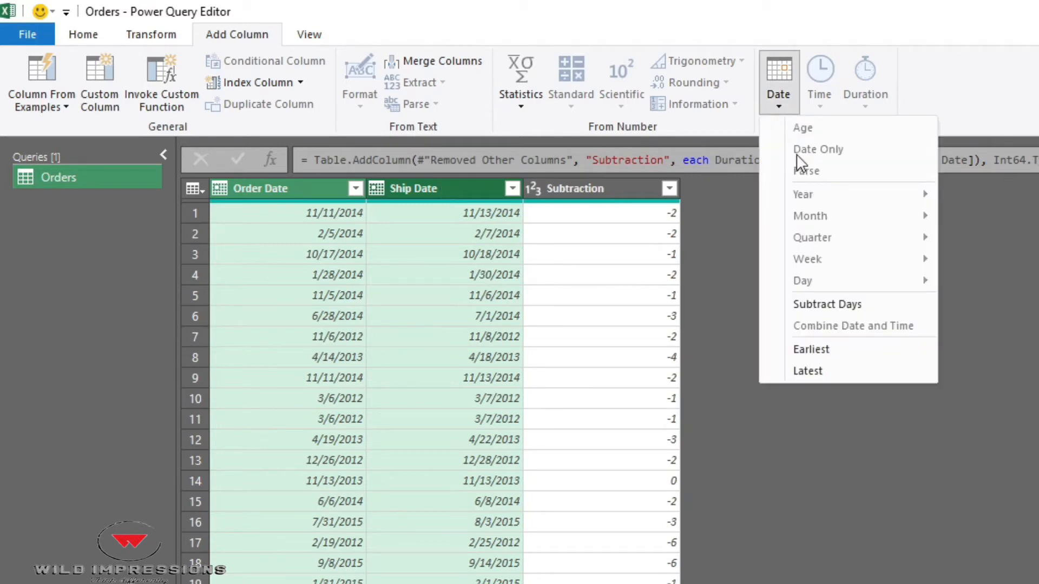
click(807, 351)
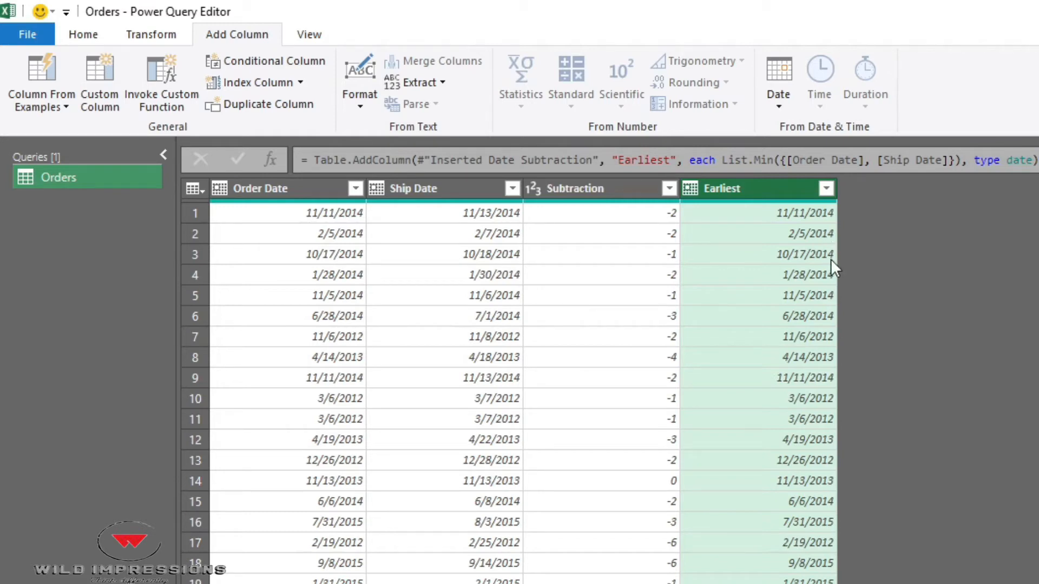
- Add a column with the latest date of Ship Date and Order Date for each row
click(440, 188)
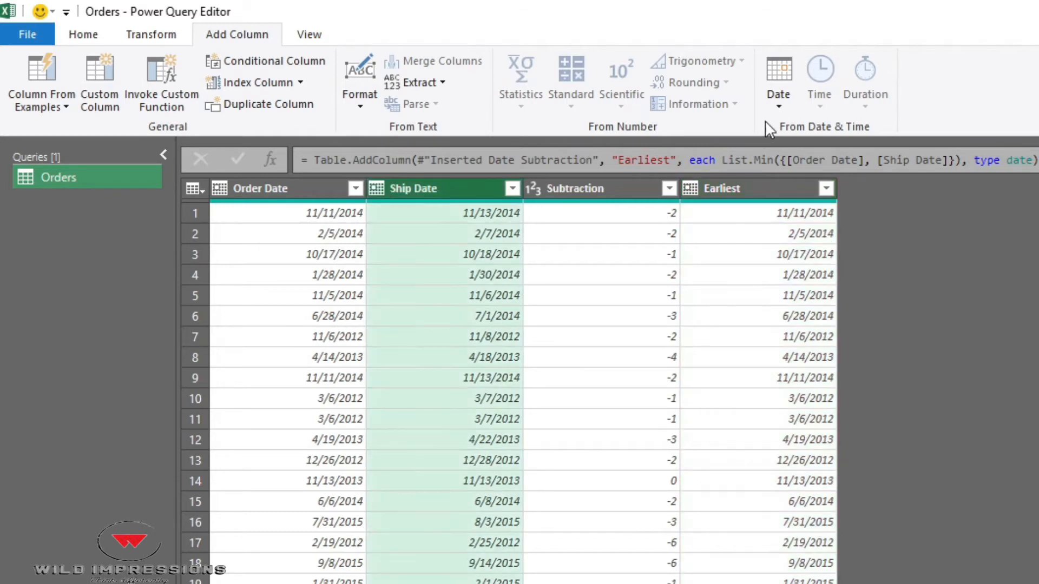
click(783, 102)
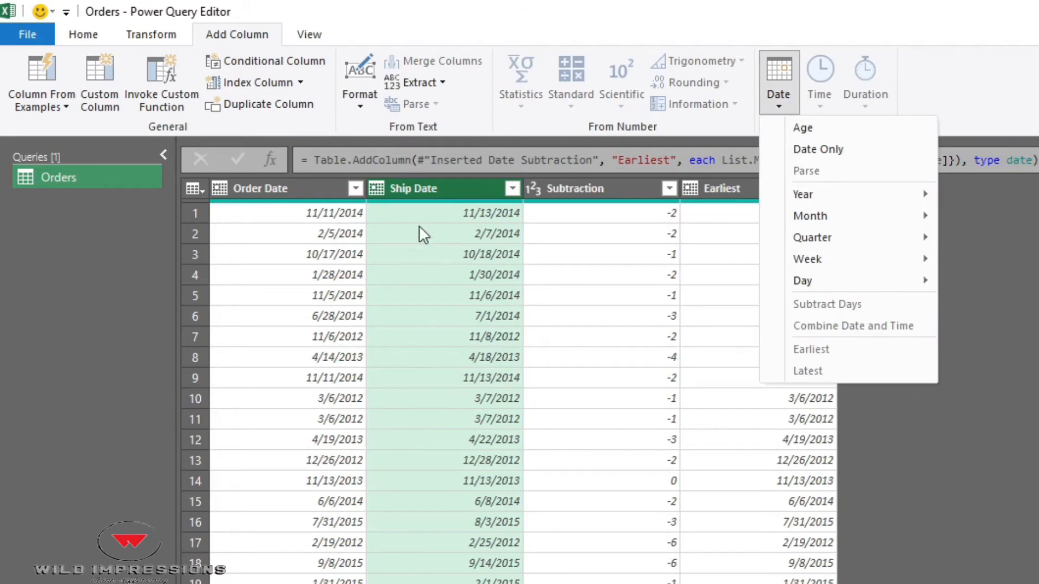
click(318, 183)
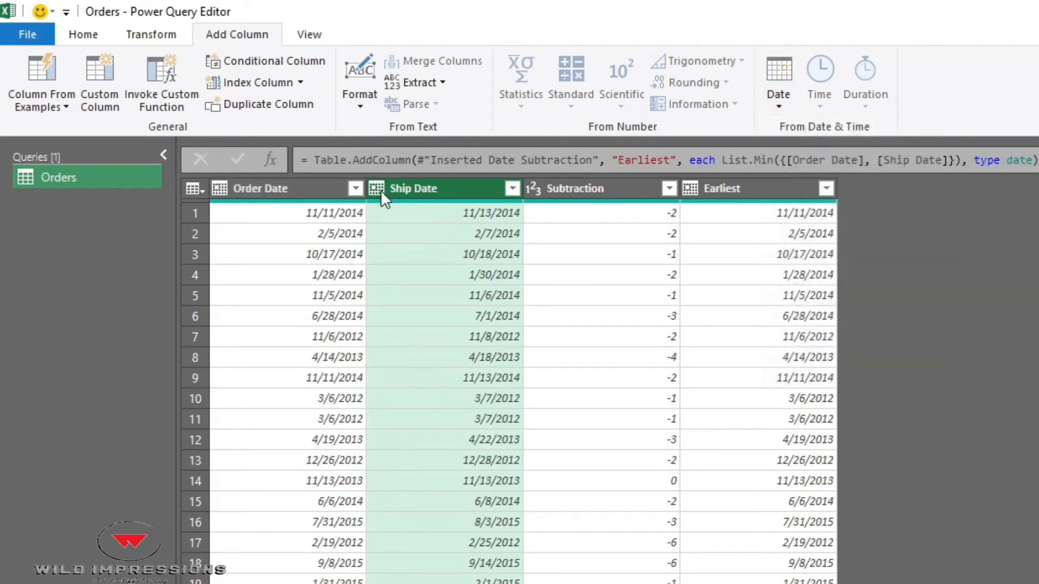
ctrl+click(283, 190)
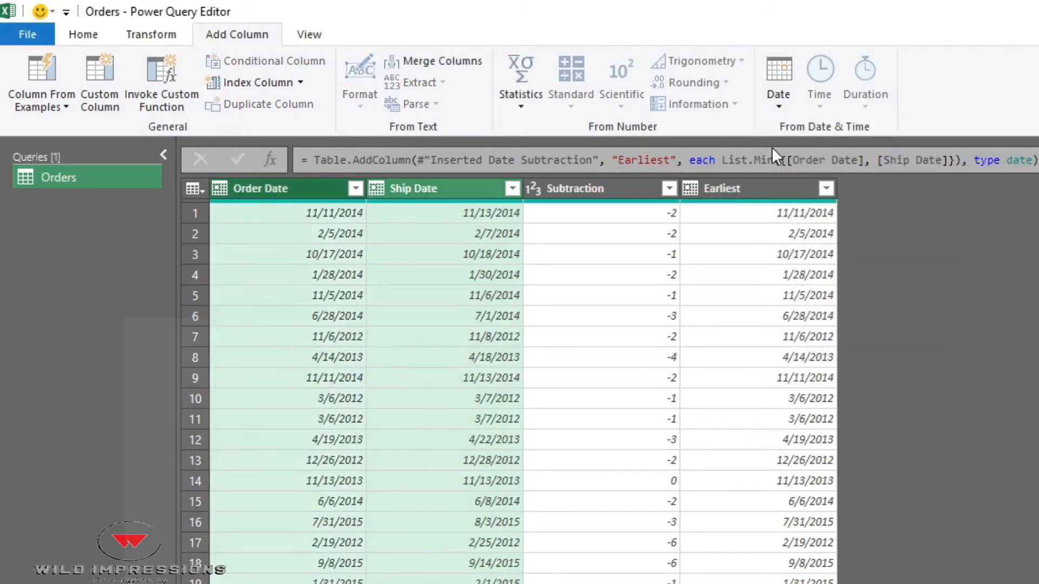
click(789, 111)
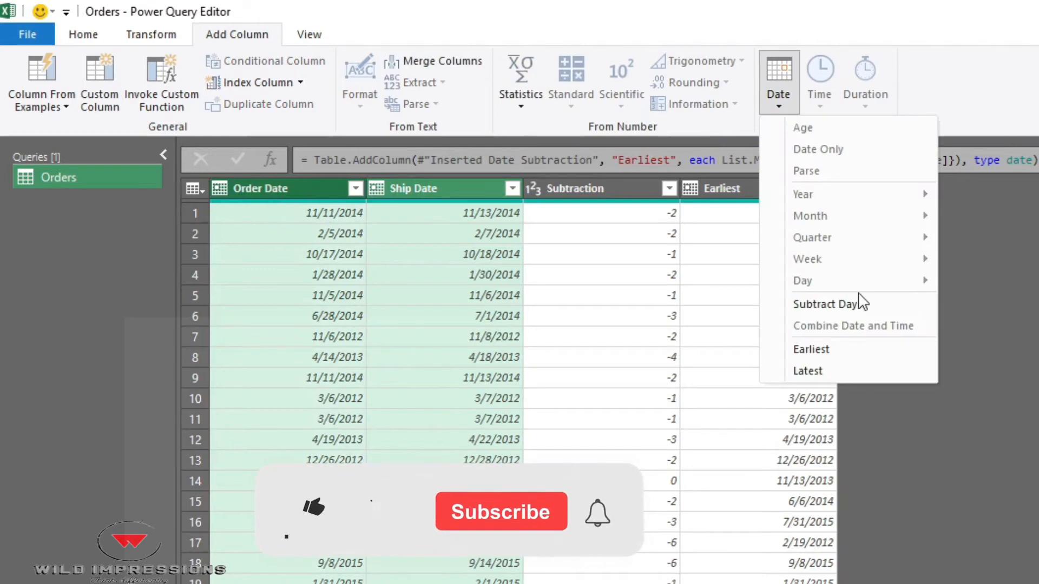
click(885, 365)
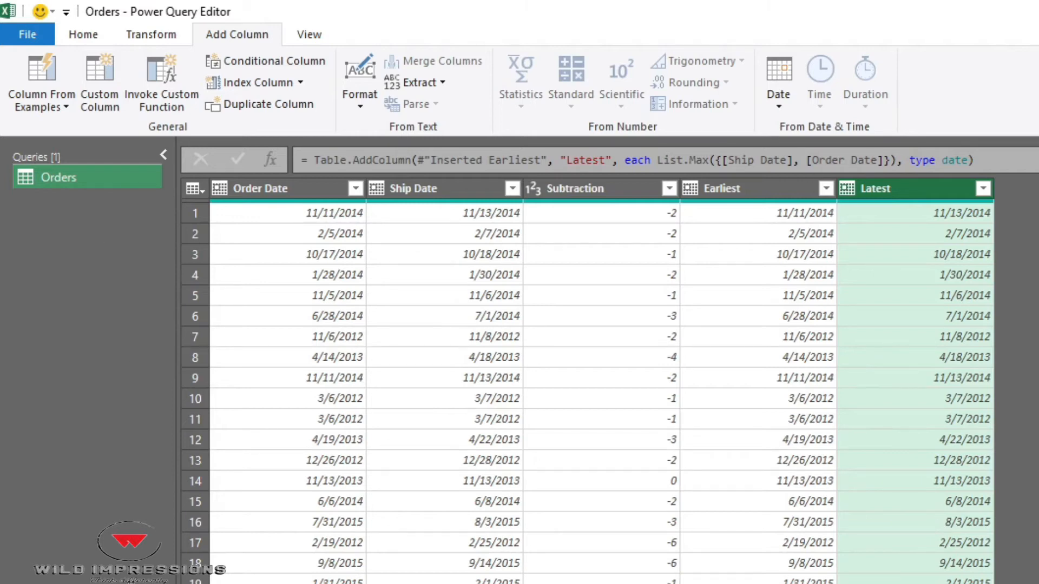
- Delete the last three applied steps, removing the Latest, Earliest and Subtraction columns
key(Delete)
key(Delete)
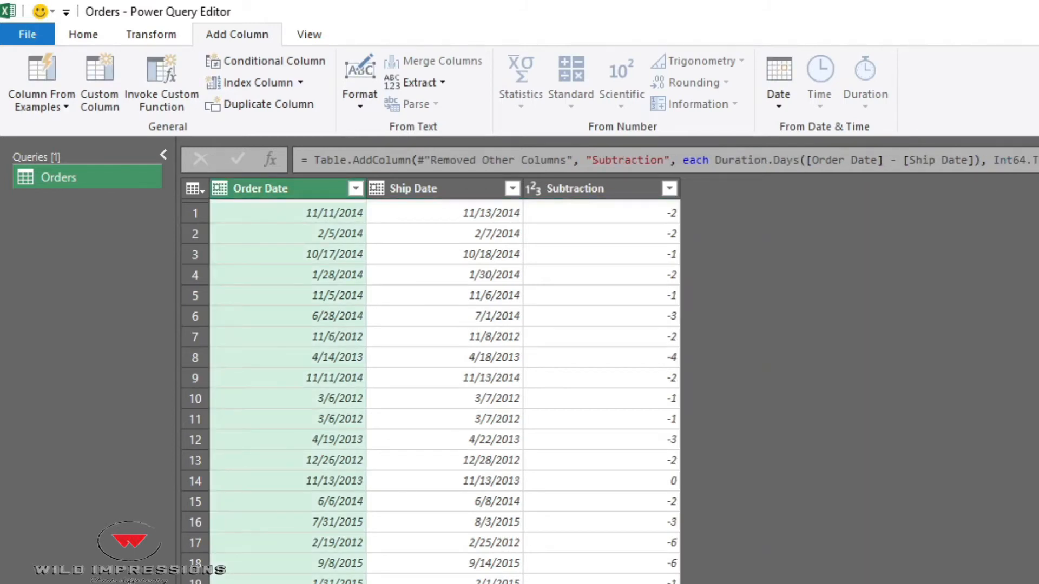
key(Delete)
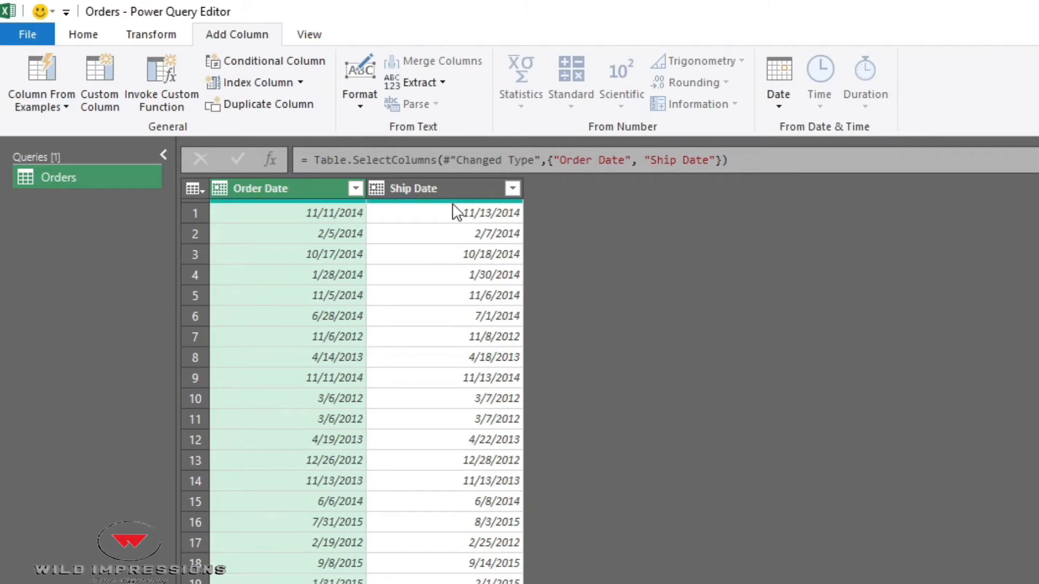
- Add a column with the name of the day for each Ship Date
click(451, 189)
click(784, 106)
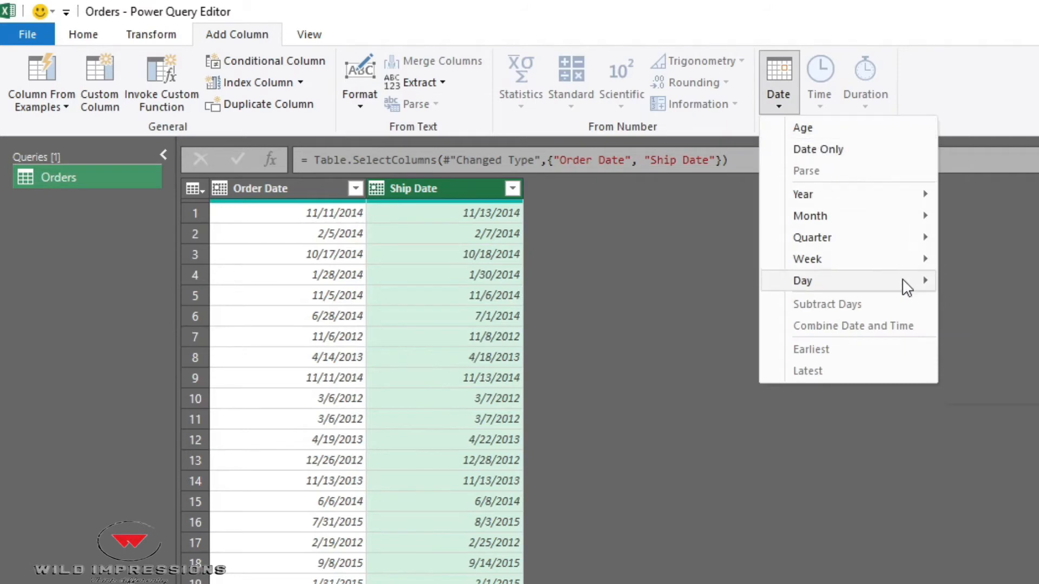
mouse_move(902, 282)
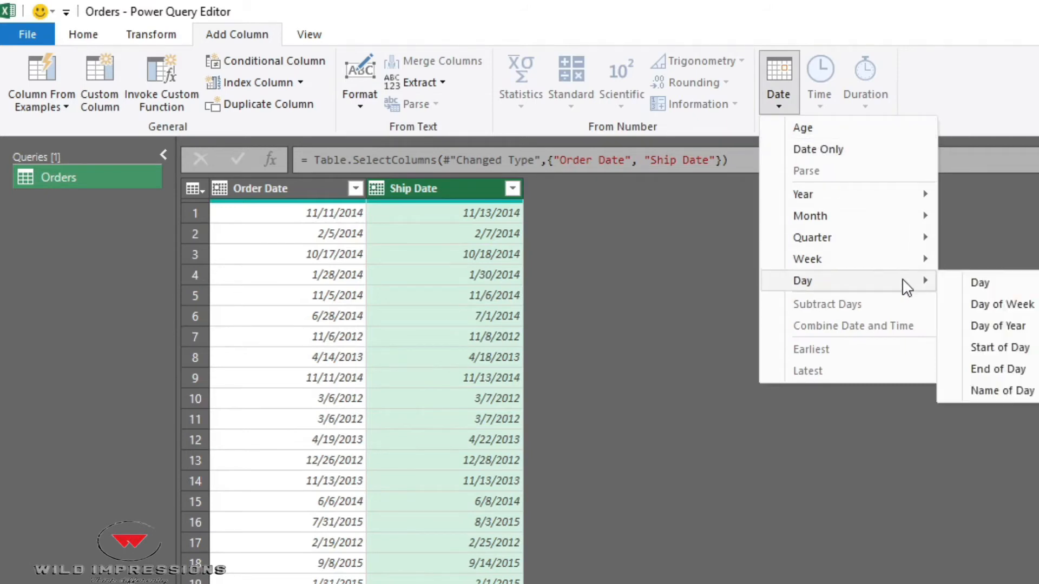
click(1029, 392)
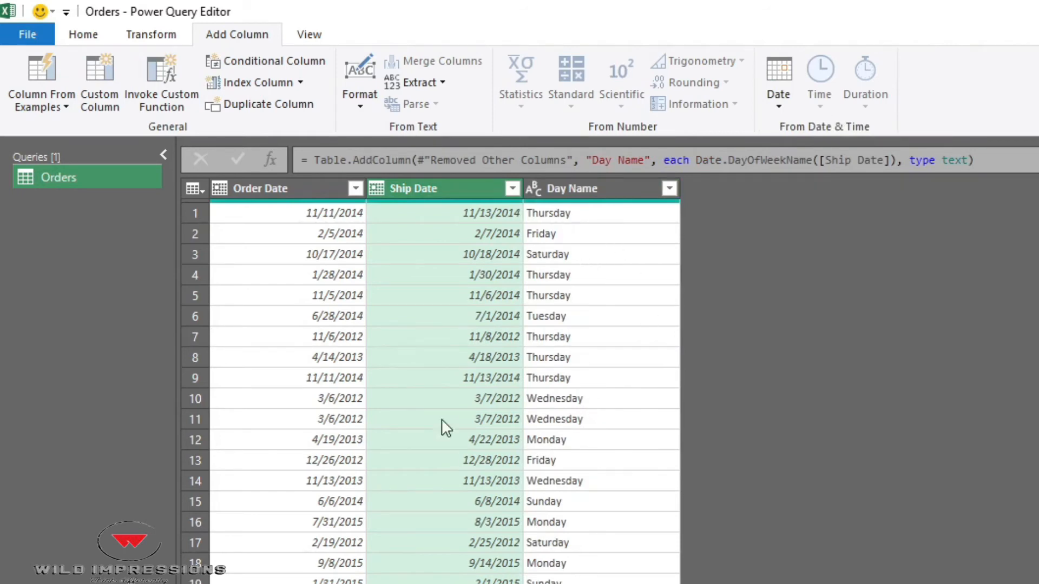
- Add a column with the name of the month for each Ship Date
click(784, 105)
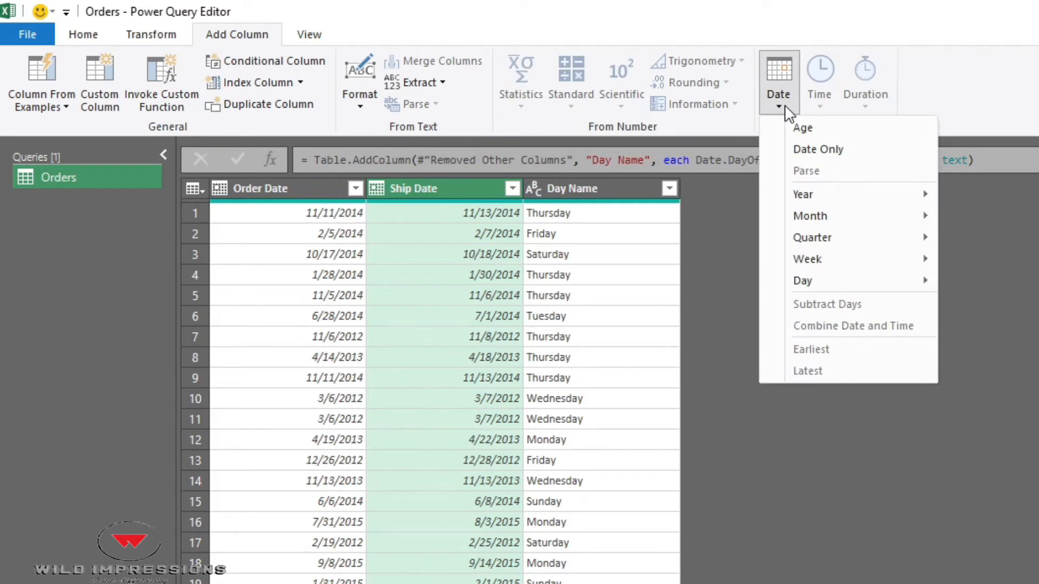
mouse_move(806, 219)
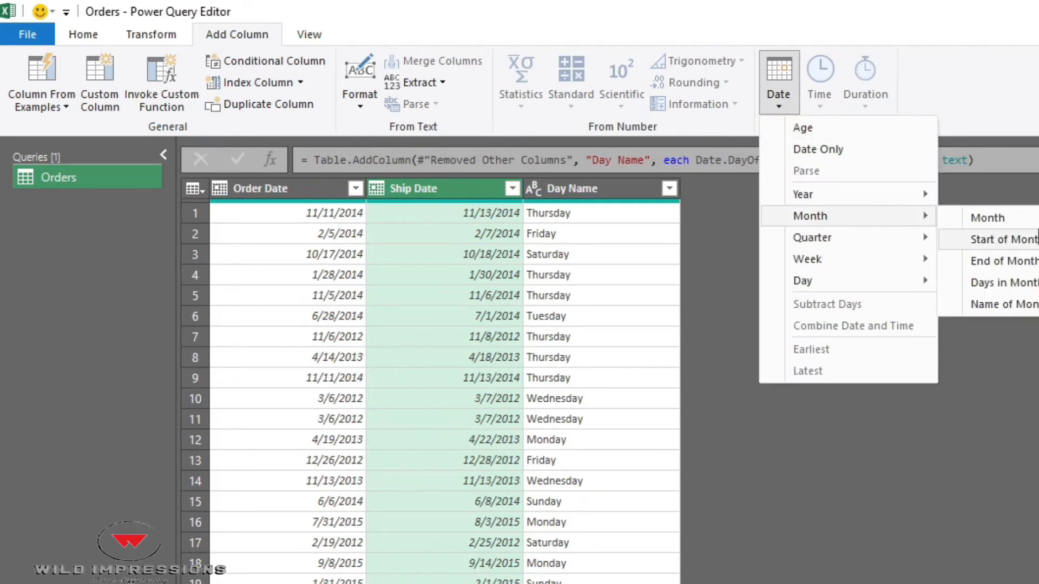
click(1031, 305)
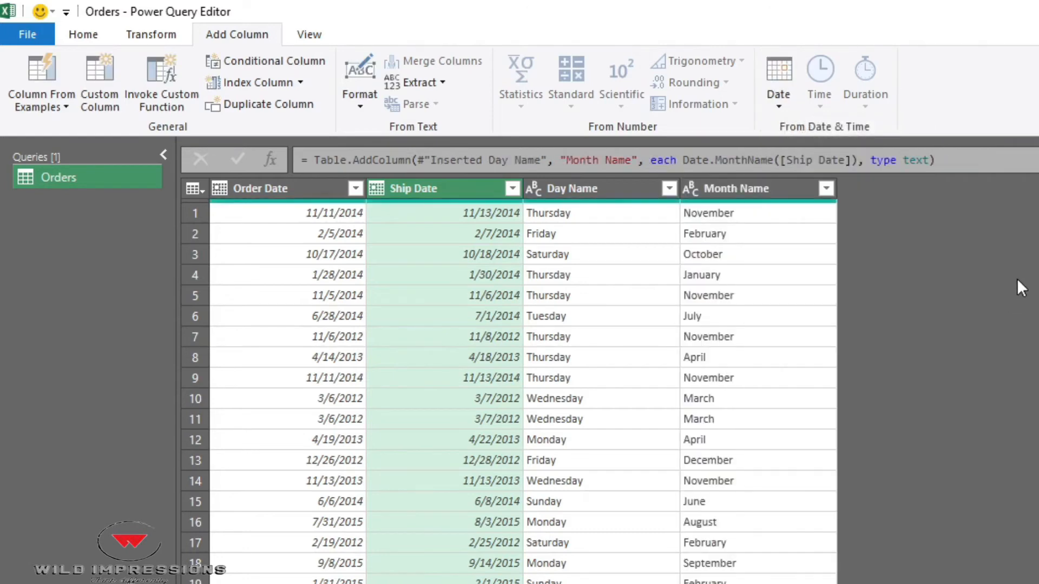
- Add a column that extracts the year from Ship Date
right_click(483, 184)
click(784, 108)
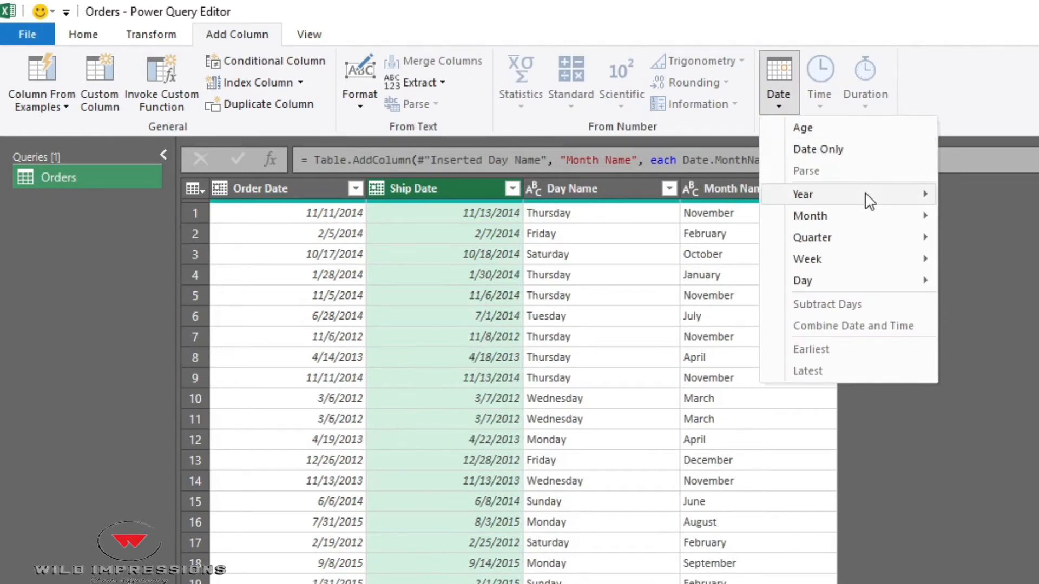
mouse_move(869, 200)
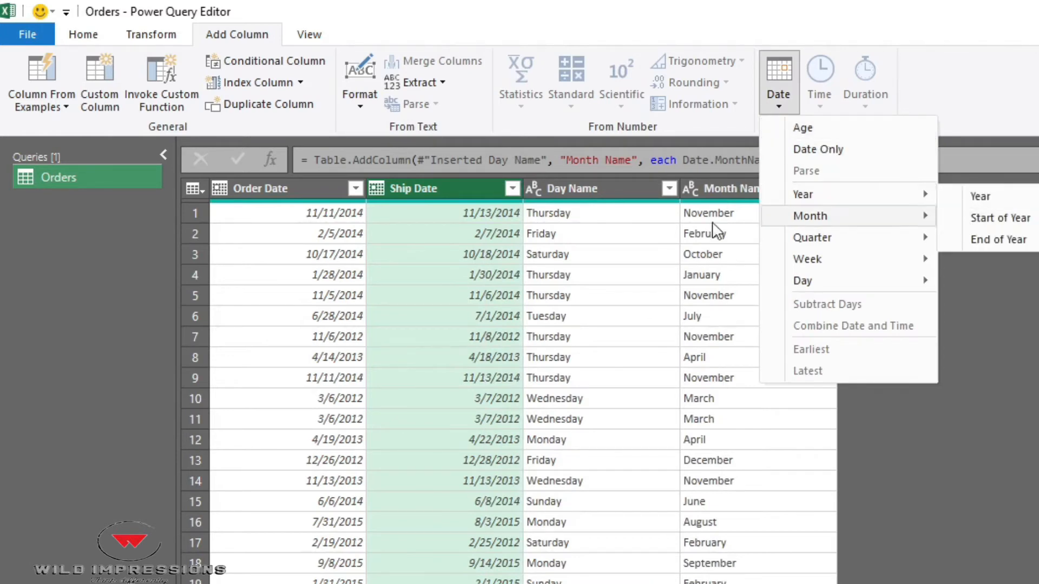
click(469, 185)
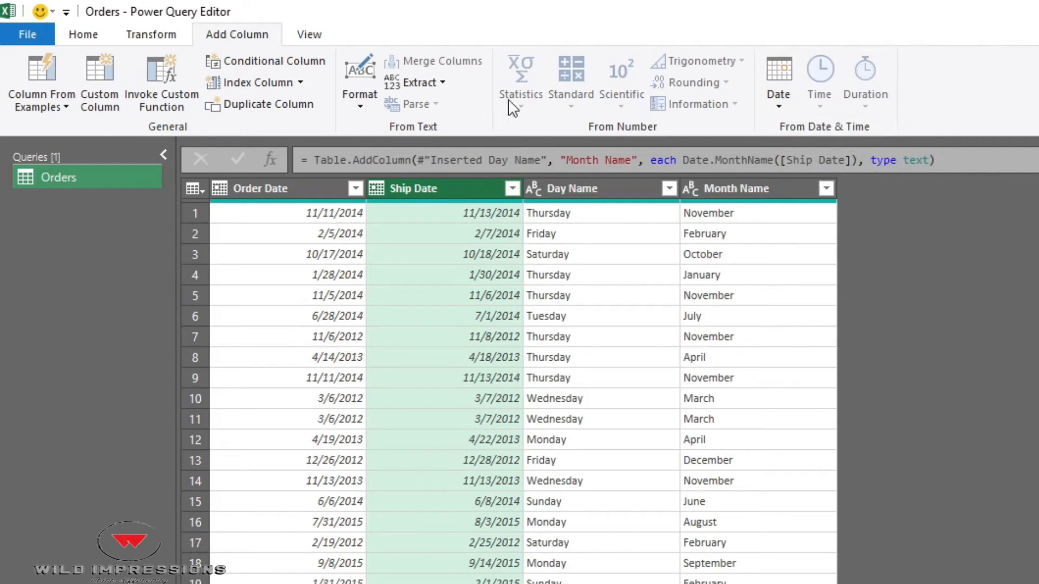
click(779, 98)
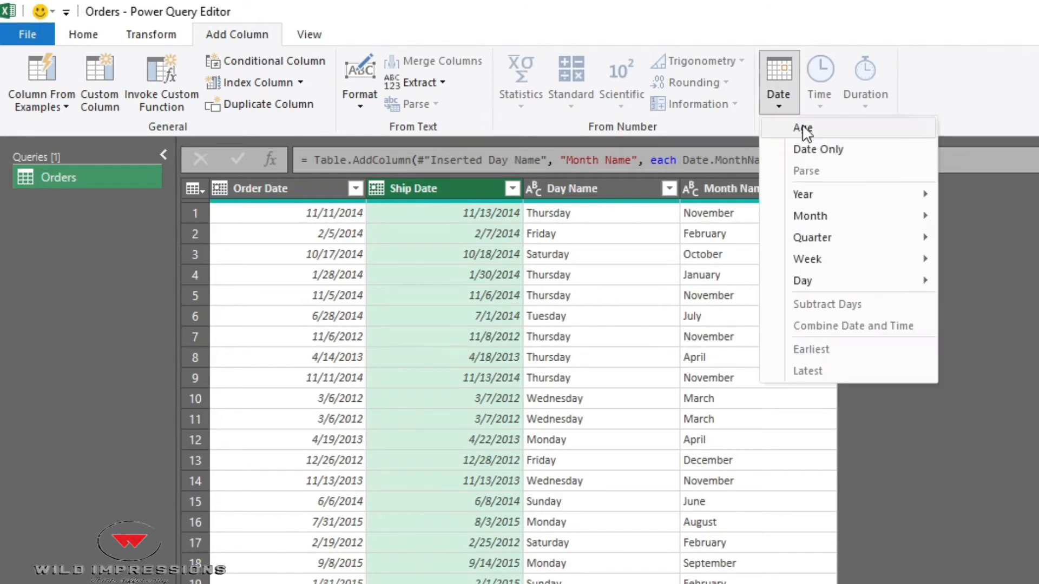
mouse_move(847, 198)
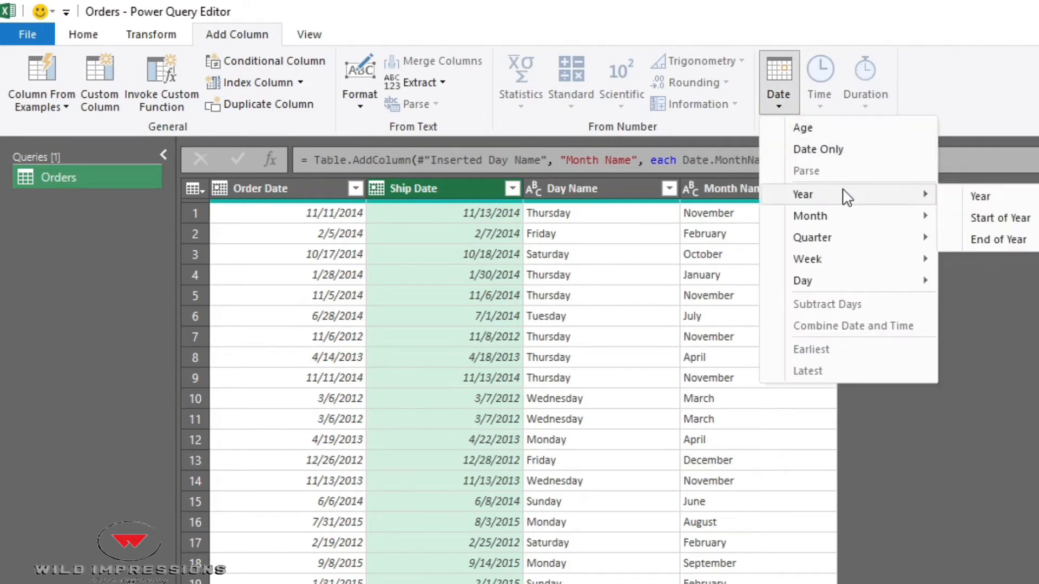
click(1006, 202)
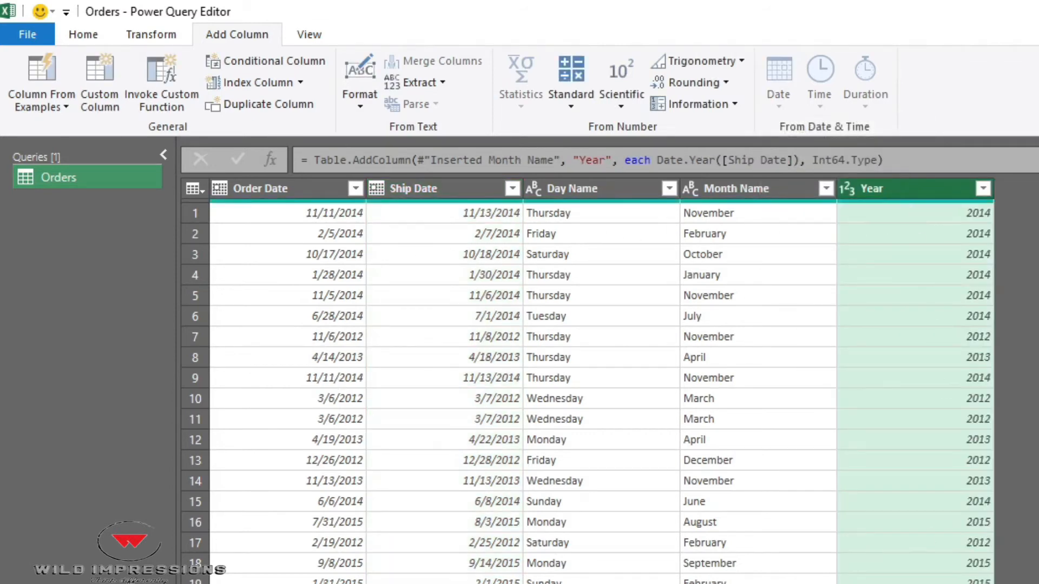
- Add a Start of Year column calculated from Ship Date
click(469, 181)
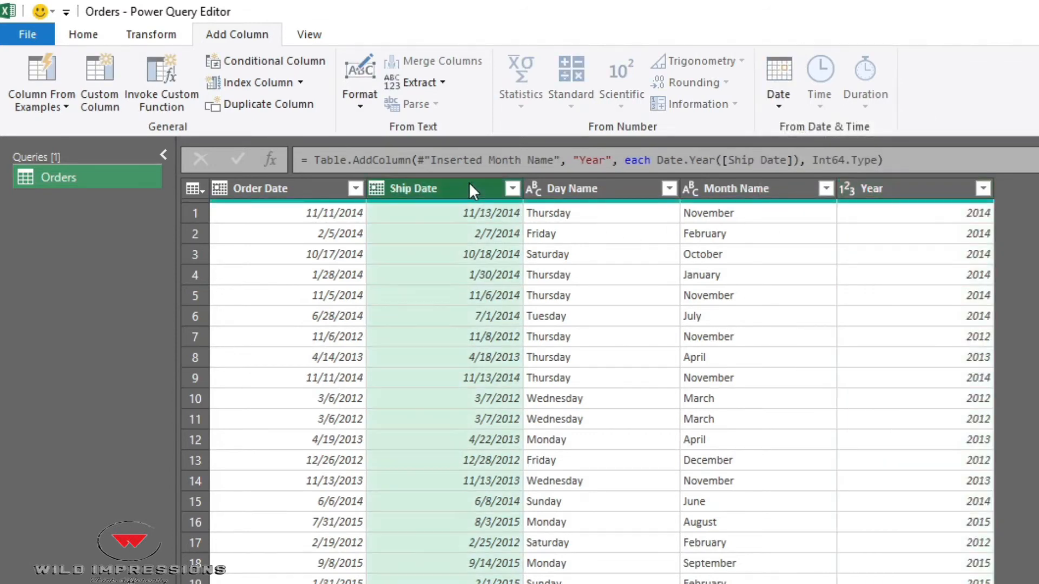
right_click(469, 183)
click(779, 100)
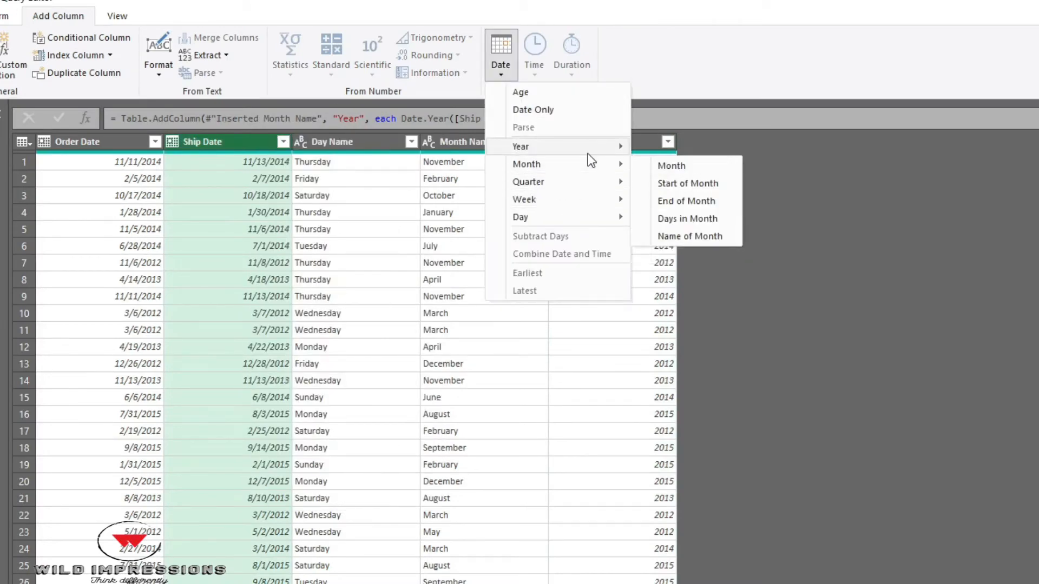
mouse_move(588, 154)
click(697, 170)
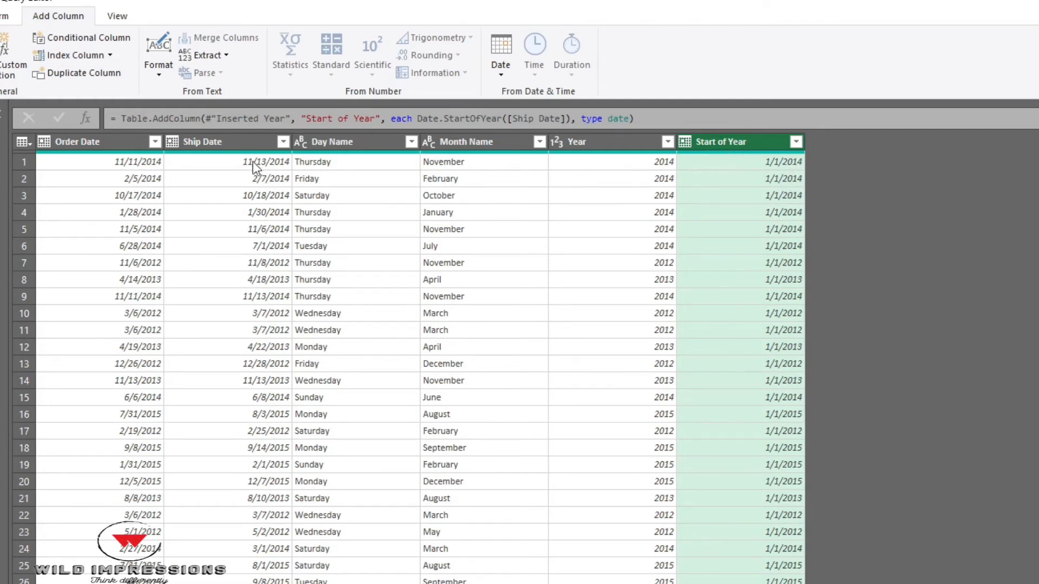
- Add an End of Year column calculated from Ship Date
click(259, 142)
click(503, 65)
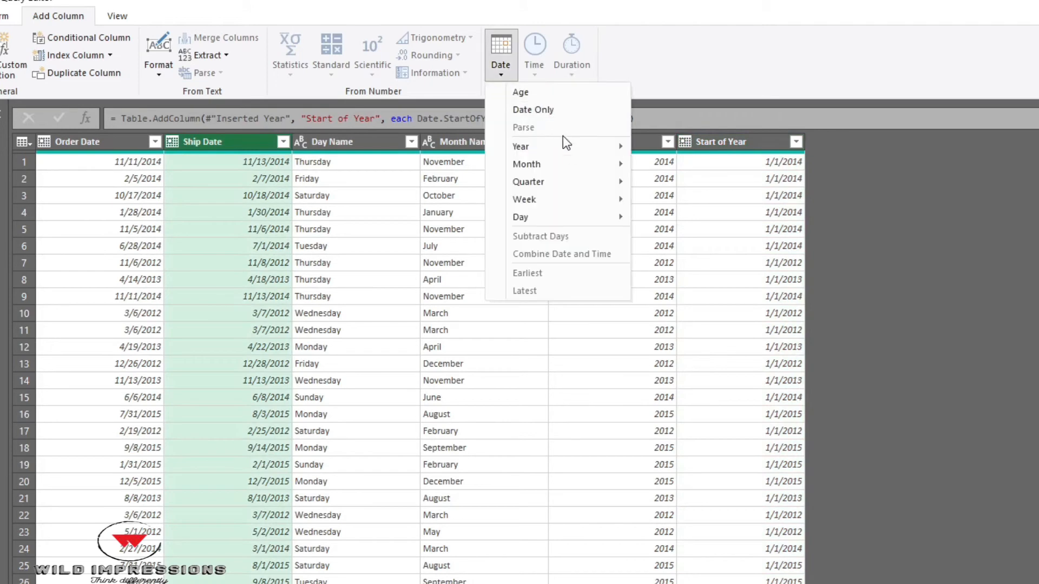
mouse_move(567, 145)
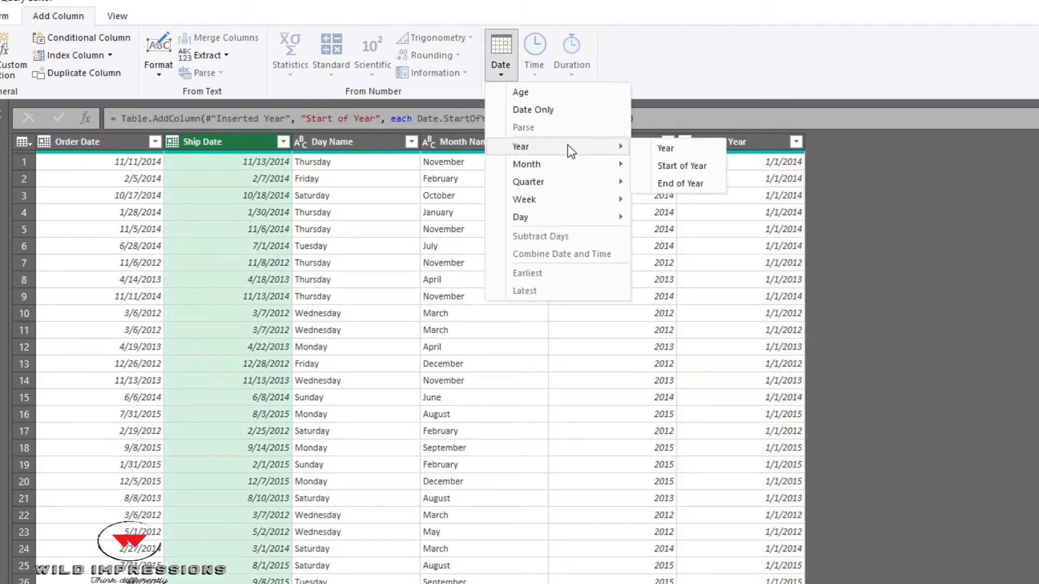
click(683, 186)
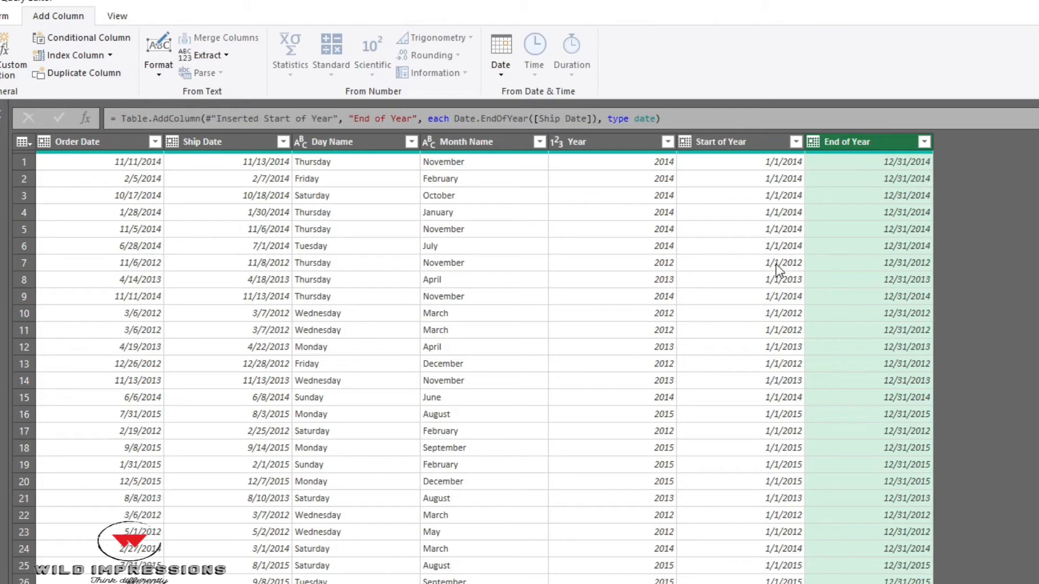
- Delete the last five applied steps, removing the End of Year, Start of Year, Year, Month Name and Day Name columns
key(Delete)
key(Delete)
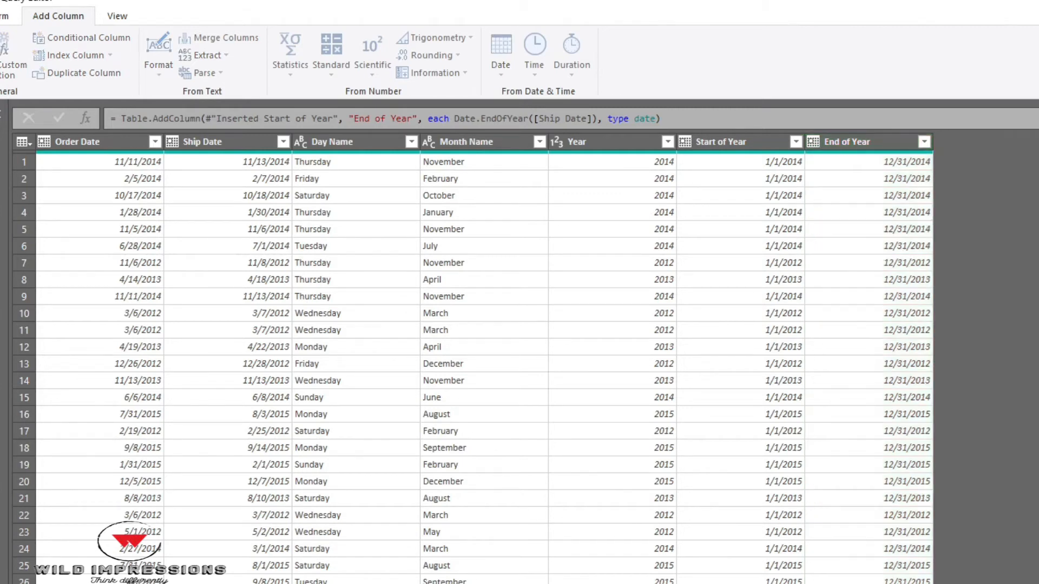
key(Delete)
key(Delete)
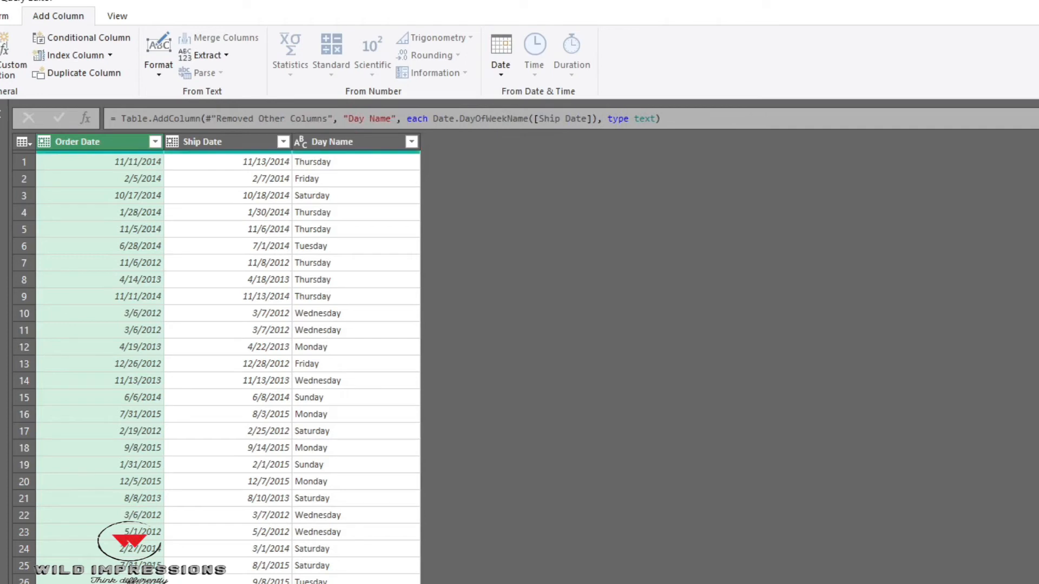
key(Delete)
- Add a column with the month number of each Ship Date
click(231, 139)
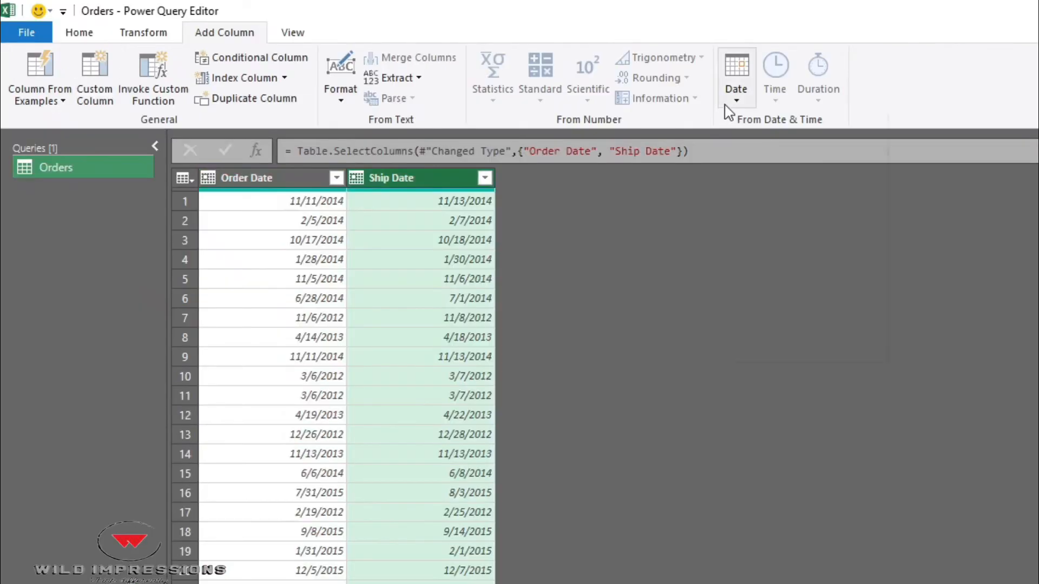
click(732, 100)
mouse_move(778, 204)
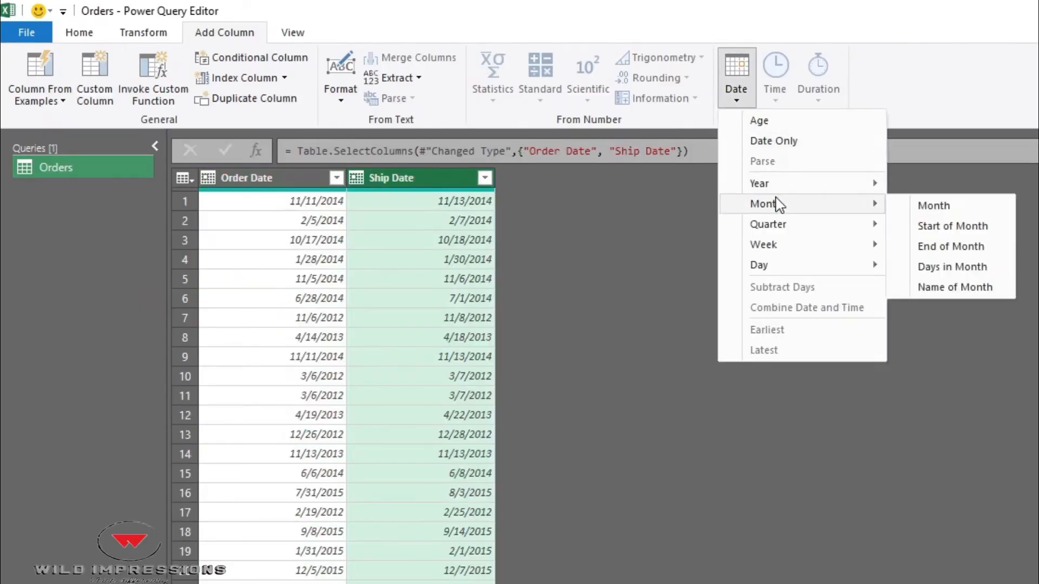
click(934, 206)
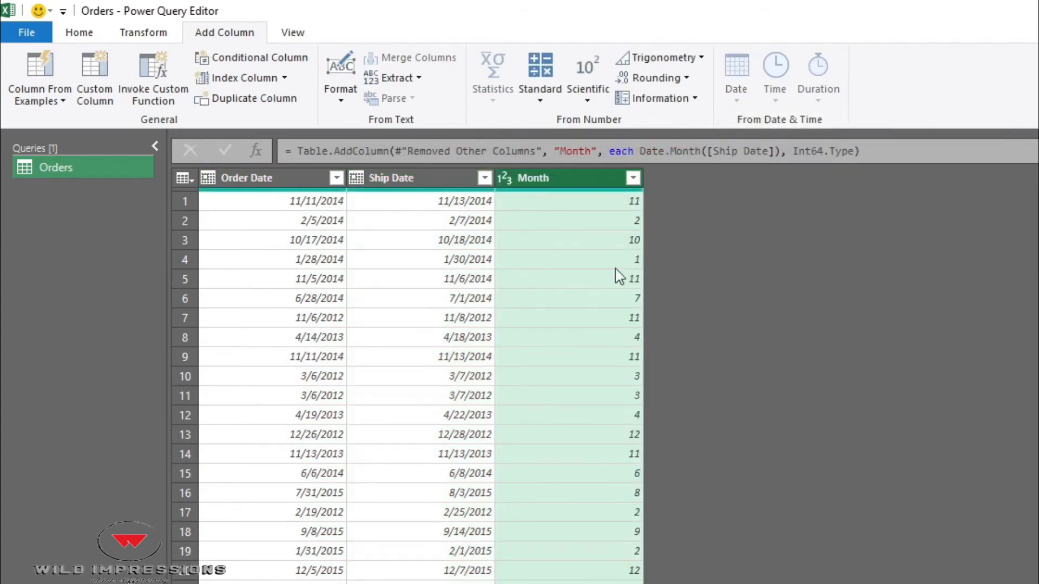
- Add a Start of Month column calculated from Ship Date
click(444, 178)
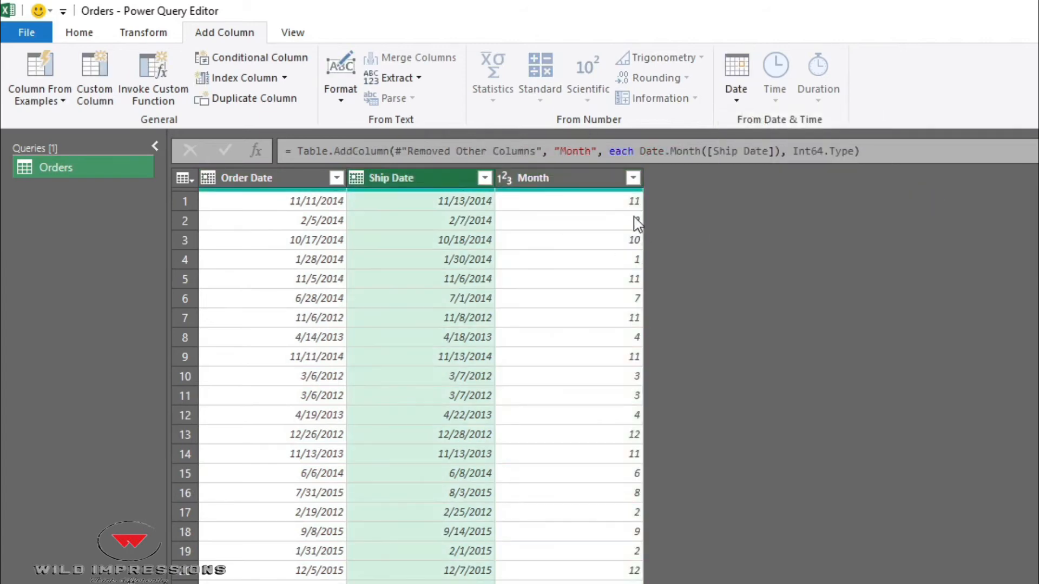
click(741, 102)
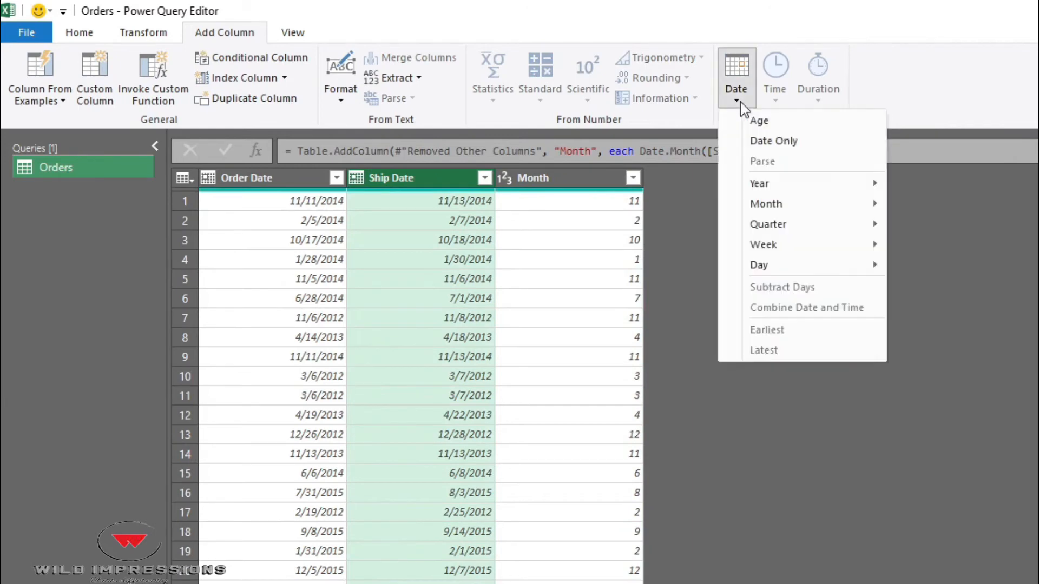
mouse_move(823, 209)
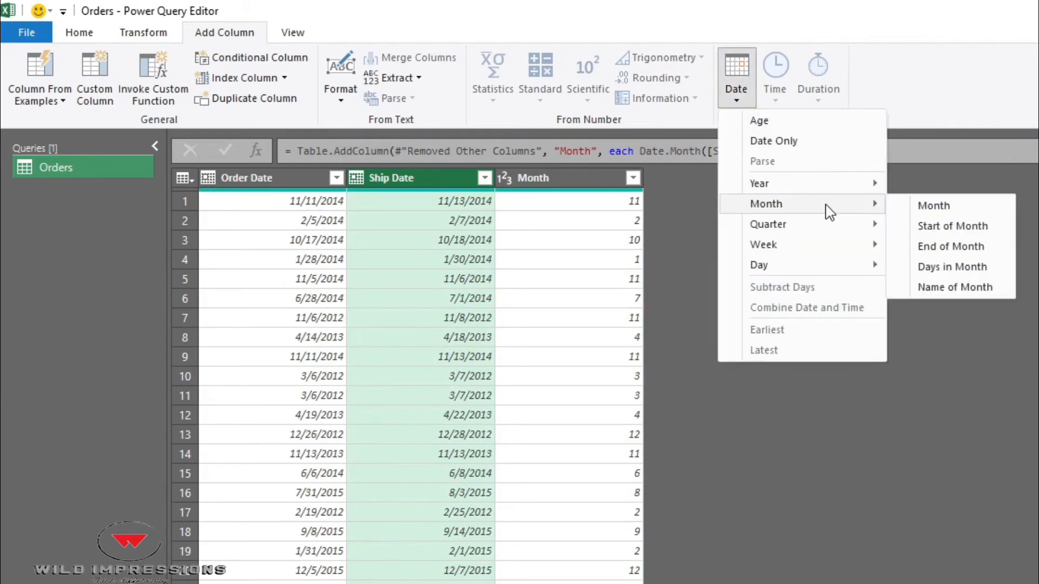
click(981, 229)
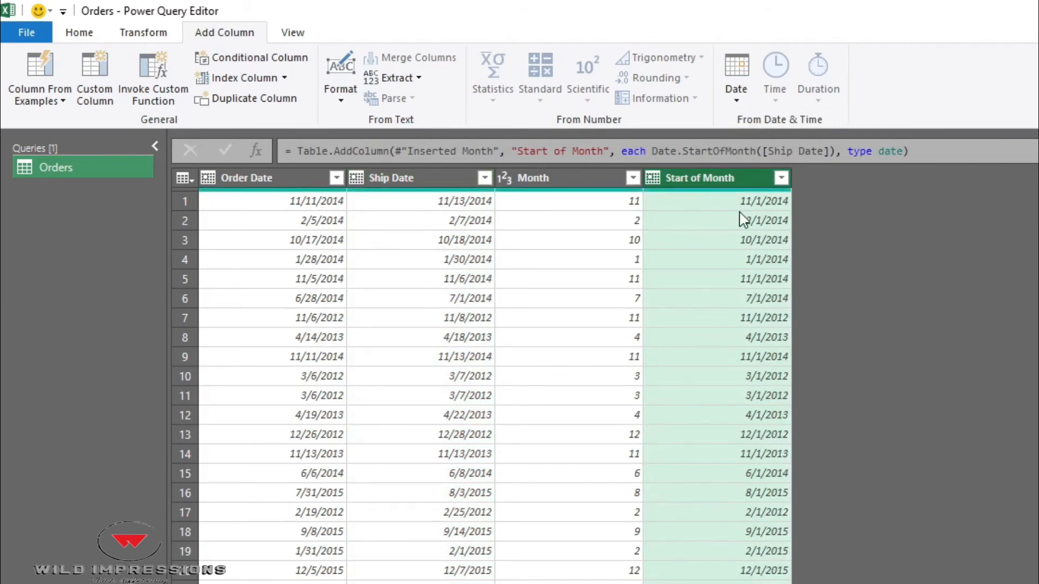
- Add an End of Month column calculated from Ship Date
click(457, 178)
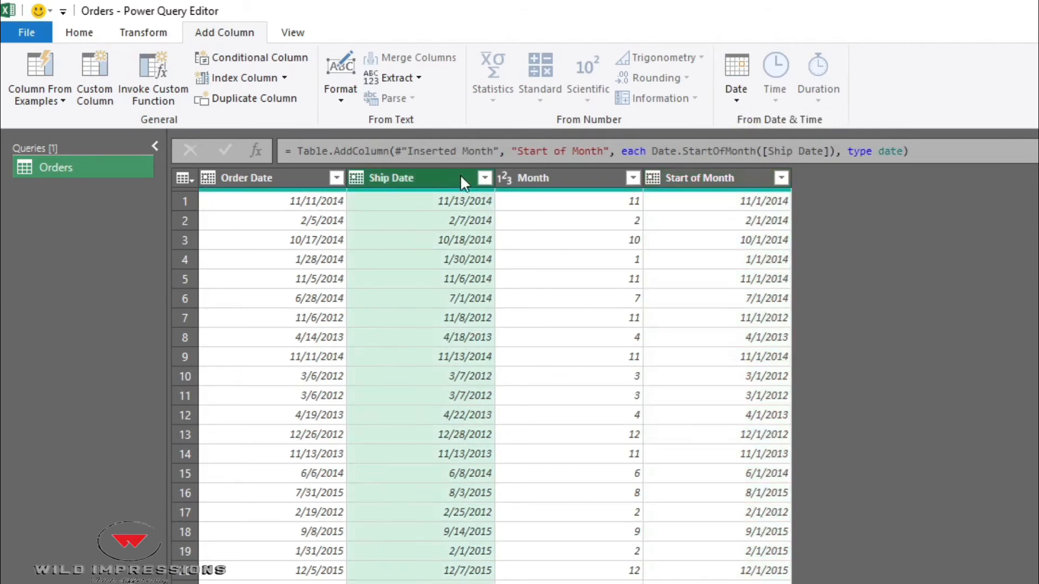
click(737, 93)
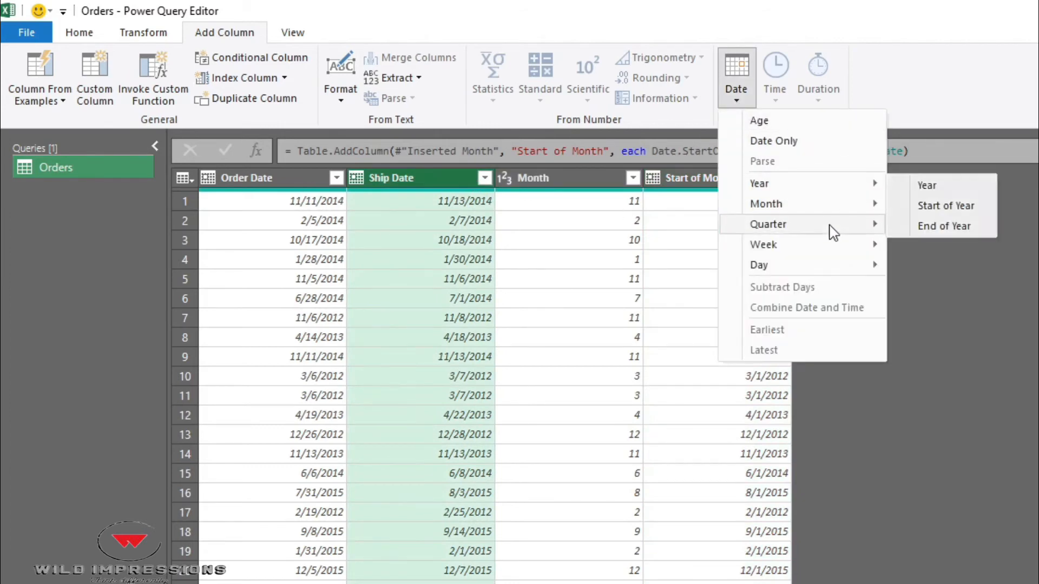
mouse_move(842, 205)
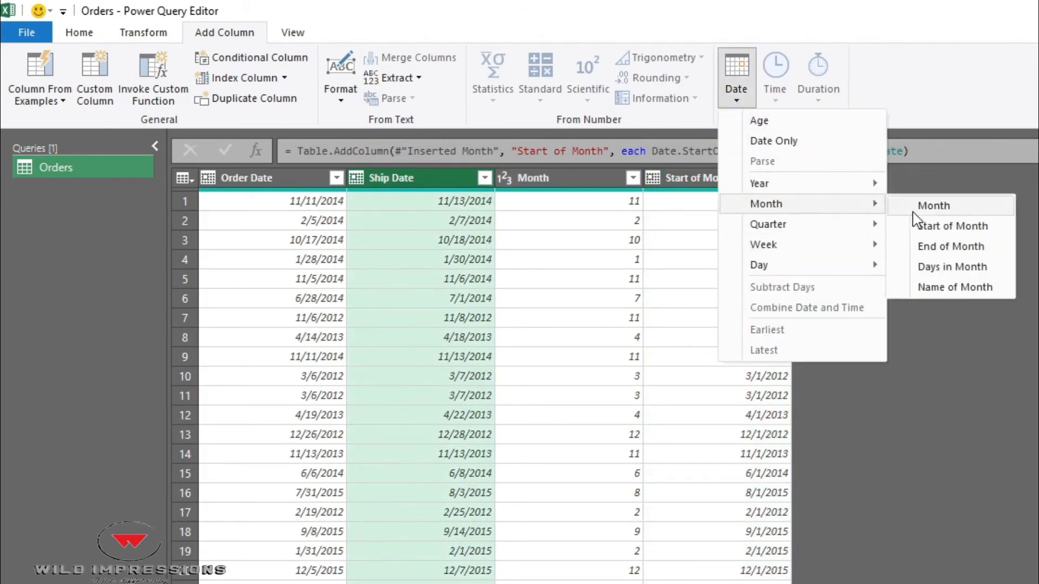
click(948, 249)
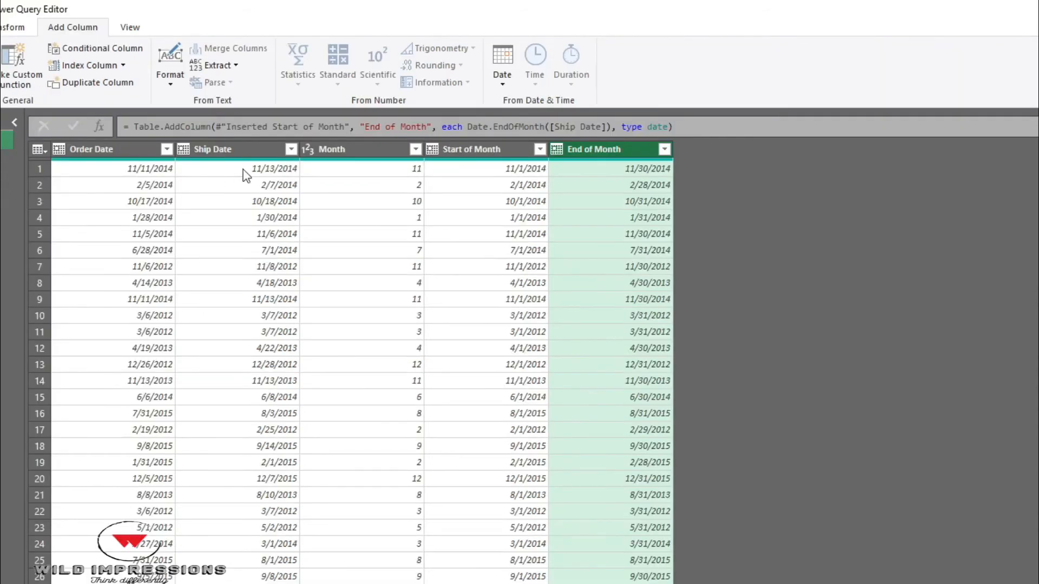
- Add a Days in Month column calculated from Ship Date
click(458, 182)
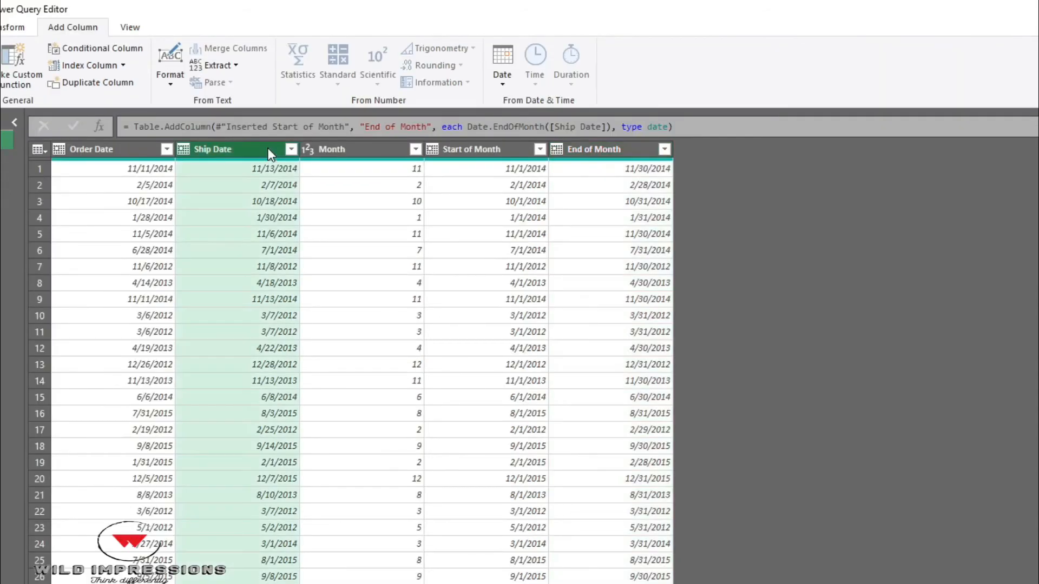
click(517, 83)
mouse_move(578, 174)
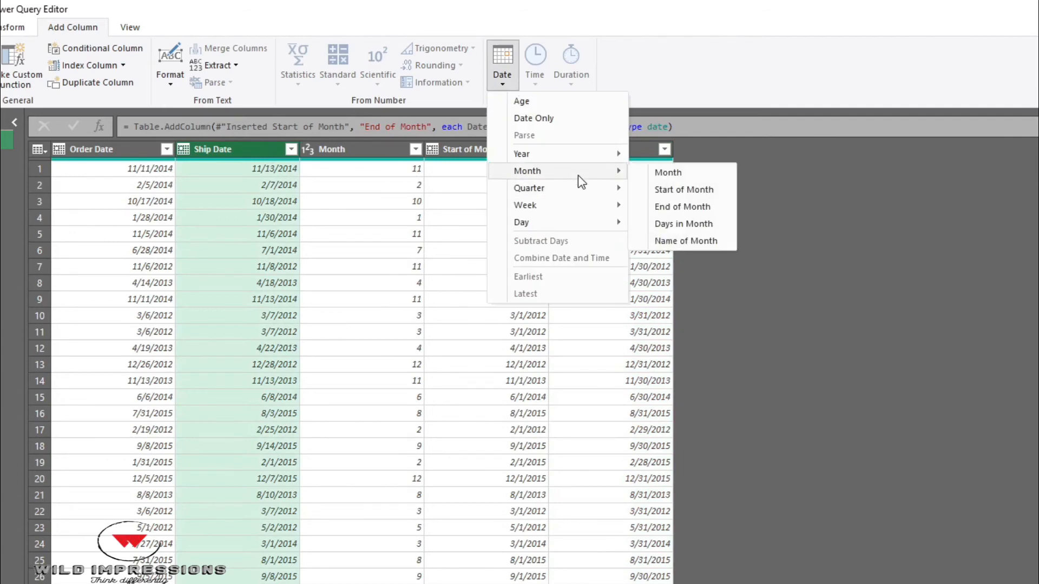
click(685, 227)
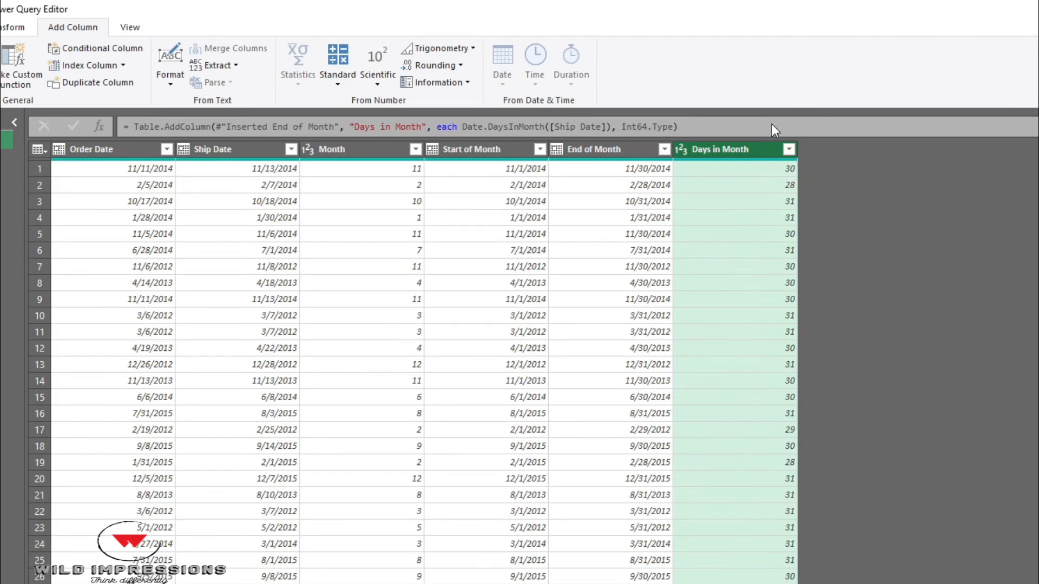
- Add a column with the name of the month of each Ship Date
click(256, 149)
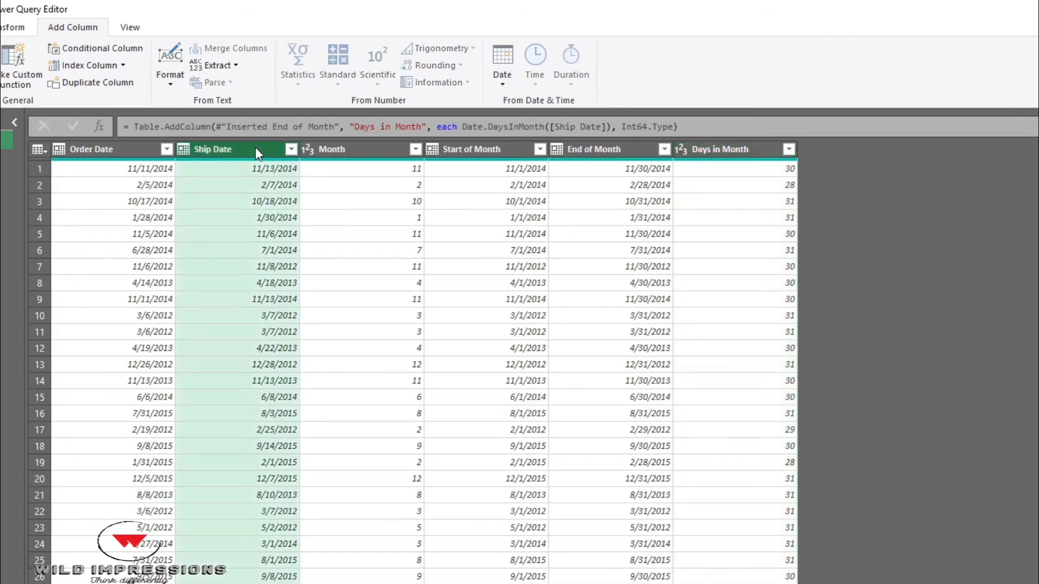
click(509, 83)
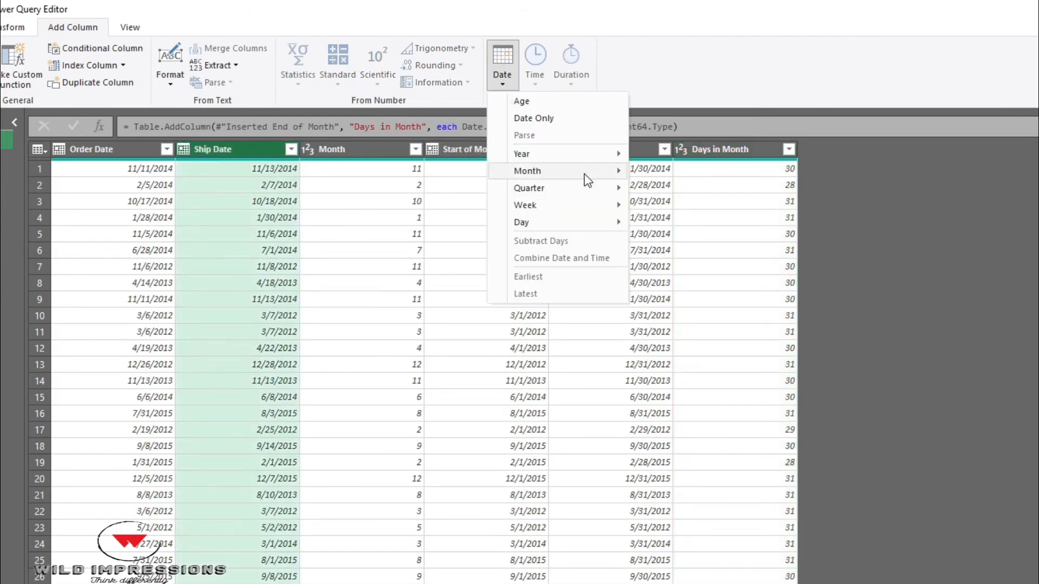
mouse_move(584, 176)
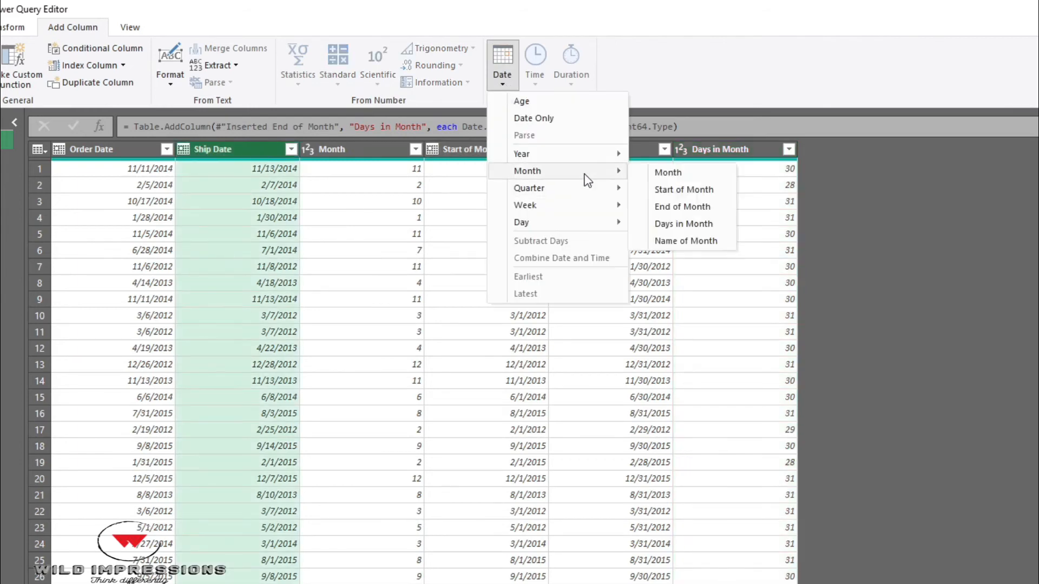
click(686, 241)
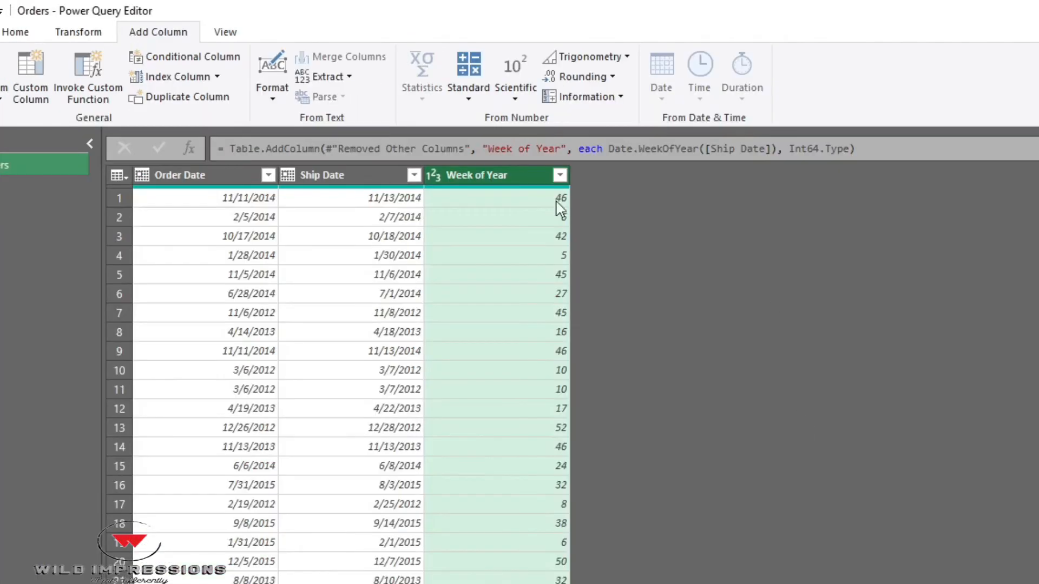
- Add another Week of Year column calculated from Ship Date
click(368, 176)
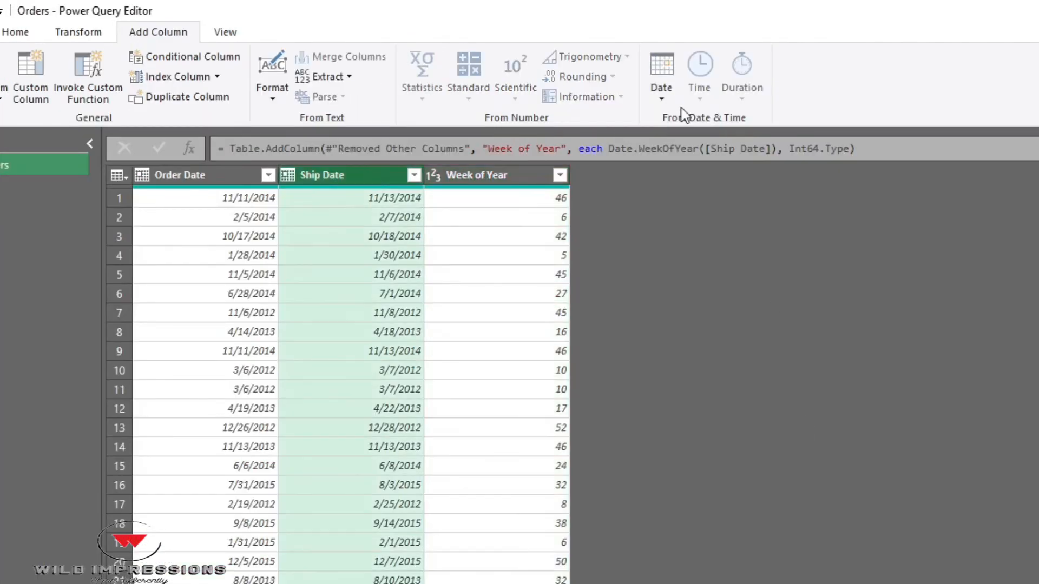
click(662, 81)
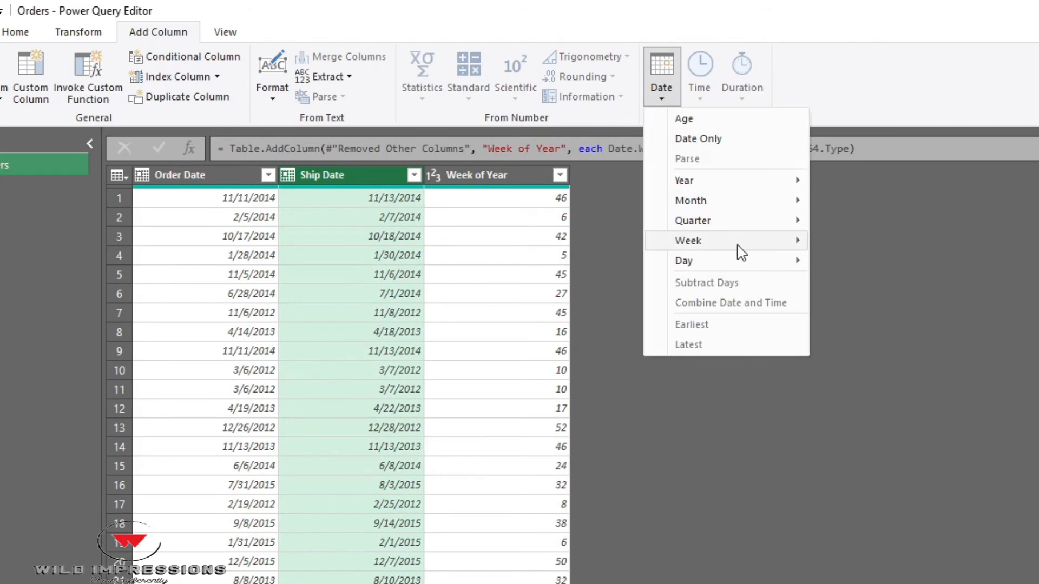
mouse_move(742, 253)
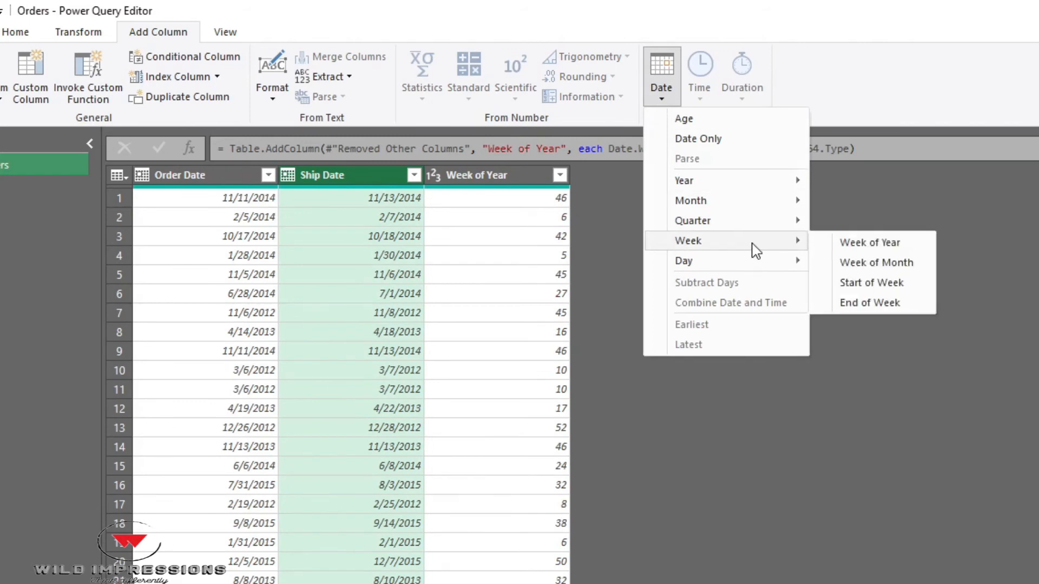
click(864, 247)
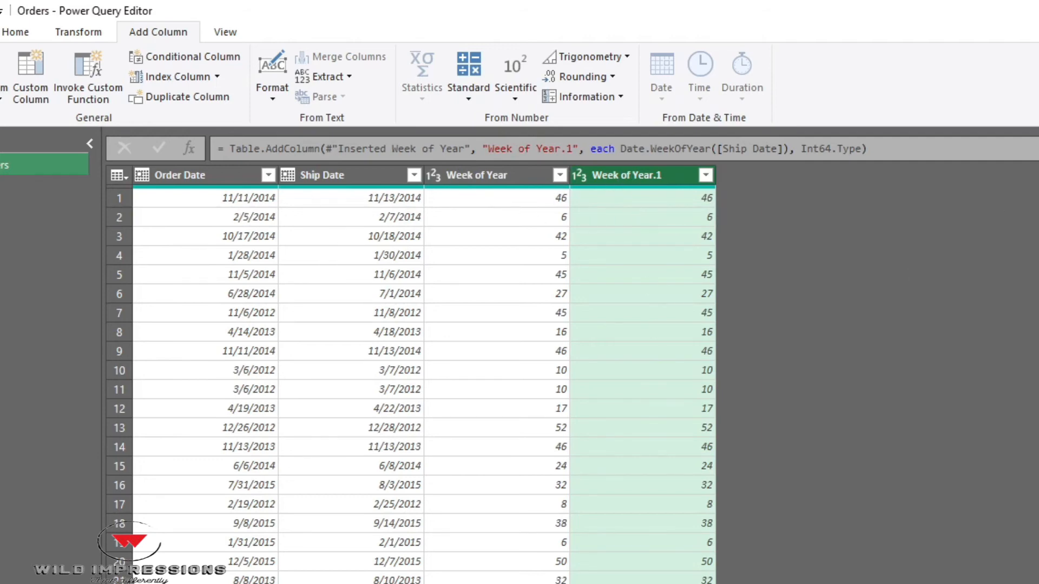
- Add a Week of Month column calculated from Ship Date
click(341, 178)
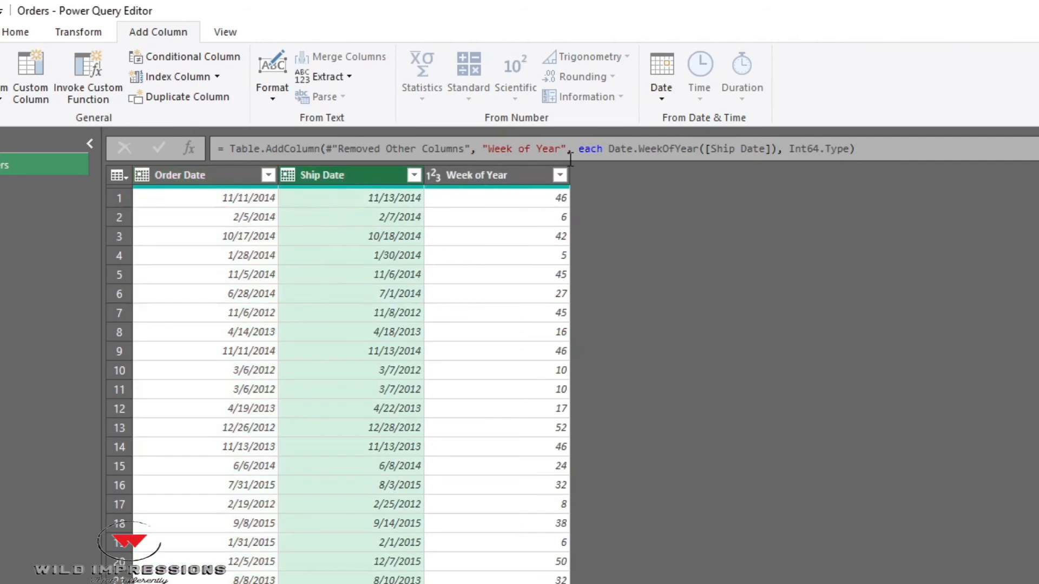
click(663, 97)
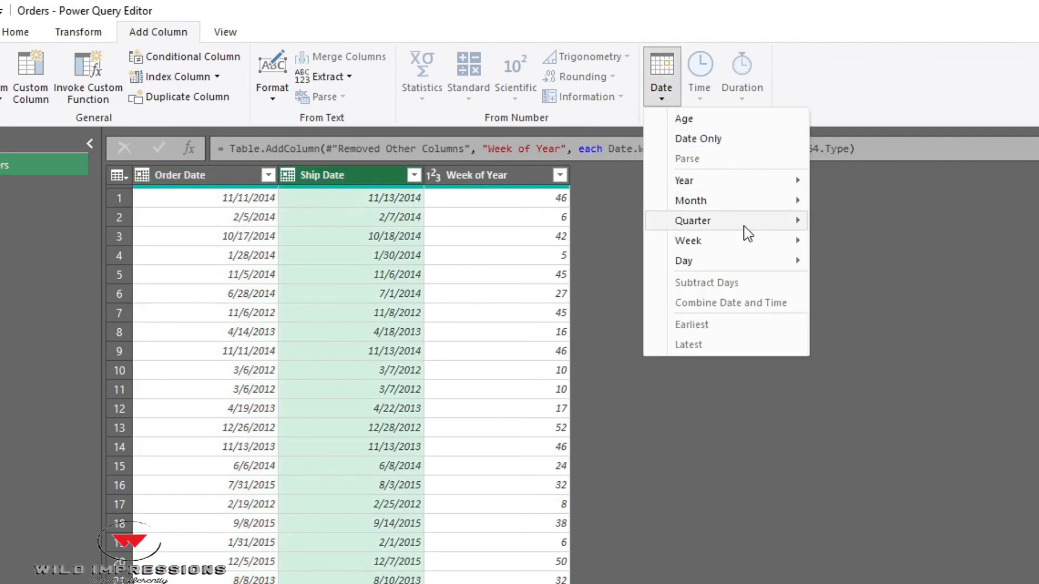
mouse_move(747, 246)
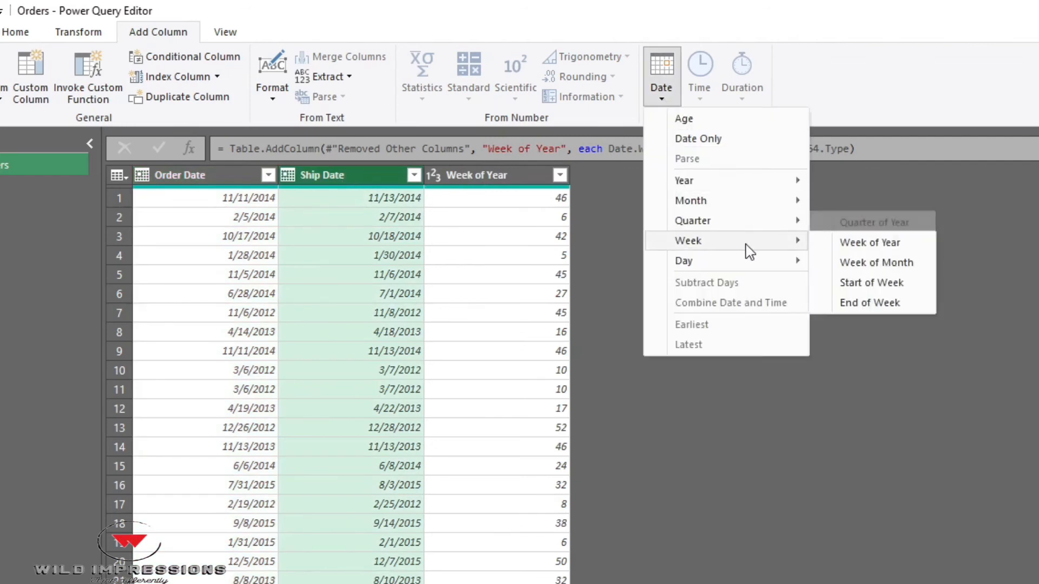
click(902, 264)
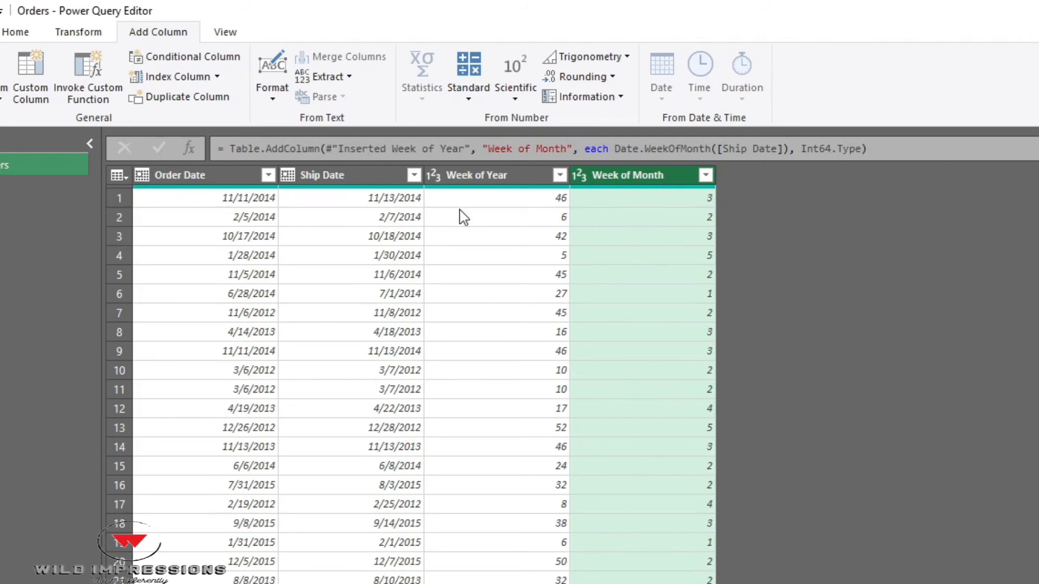
- Add an End of Week column calculated from Ship Date
click(384, 175)
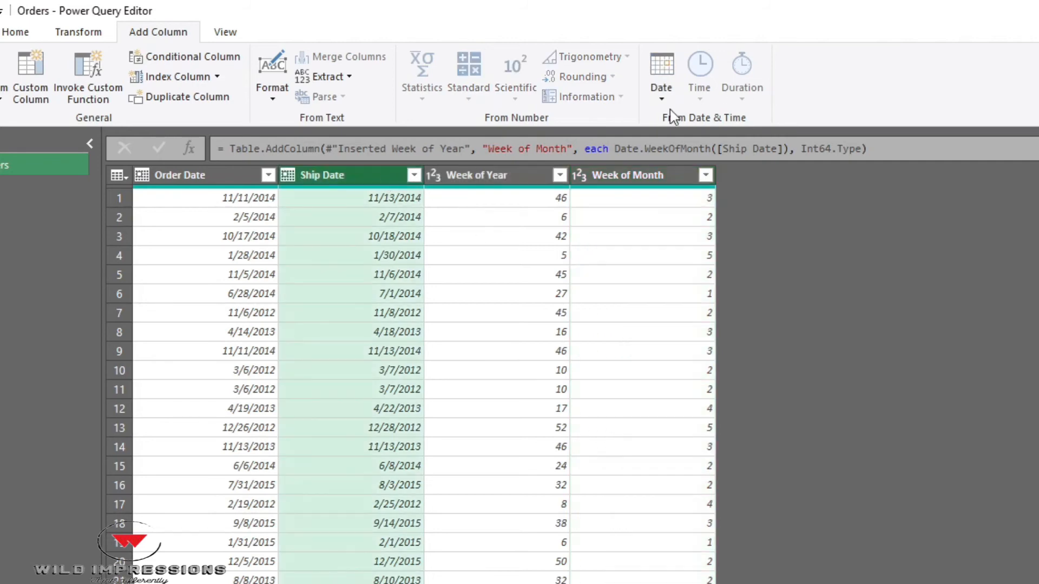
click(661, 89)
mouse_move(750, 205)
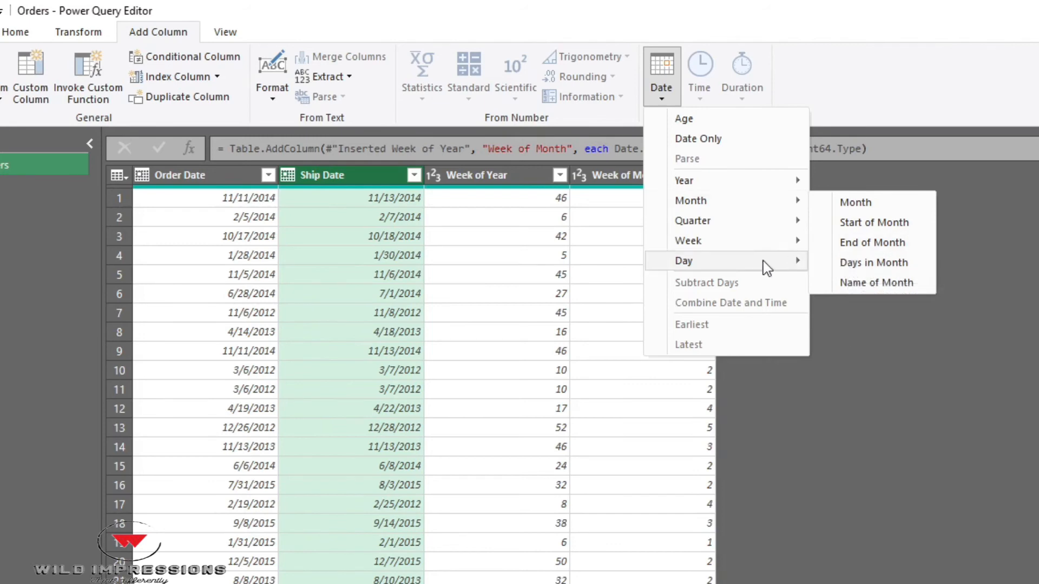
mouse_move(762, 247)
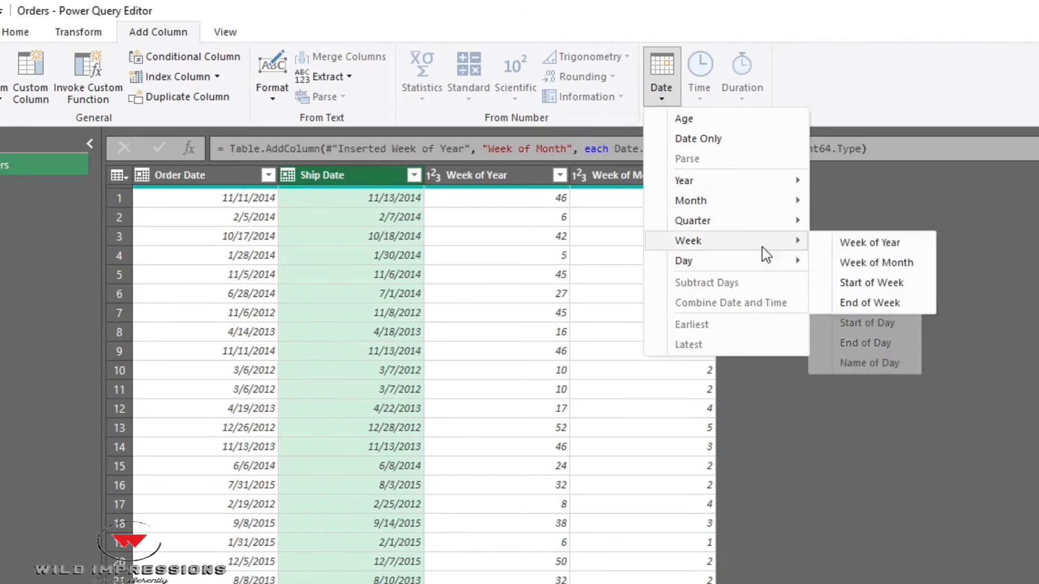
click(881, 307)
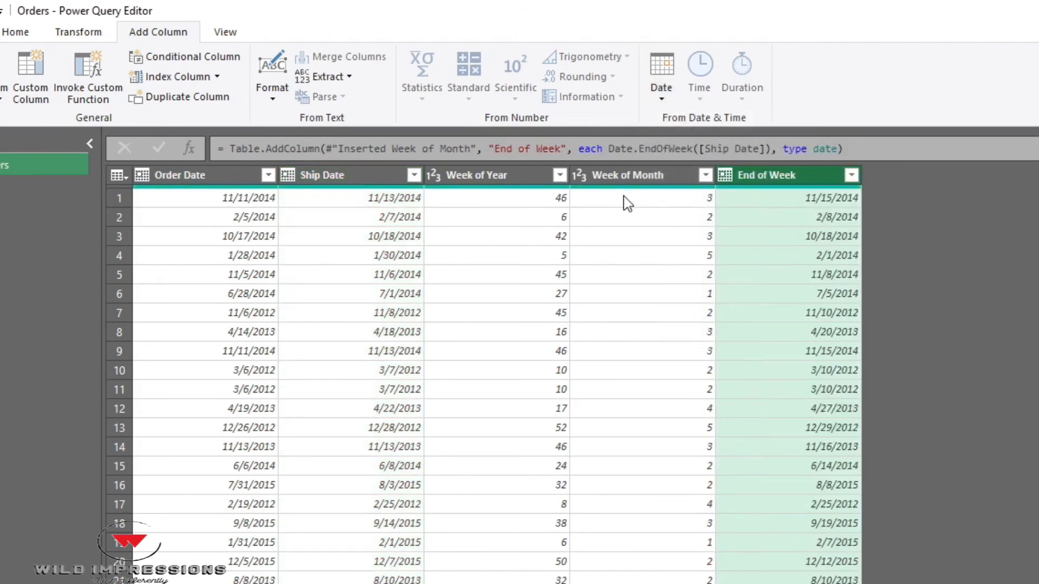
right_click(389, 171)
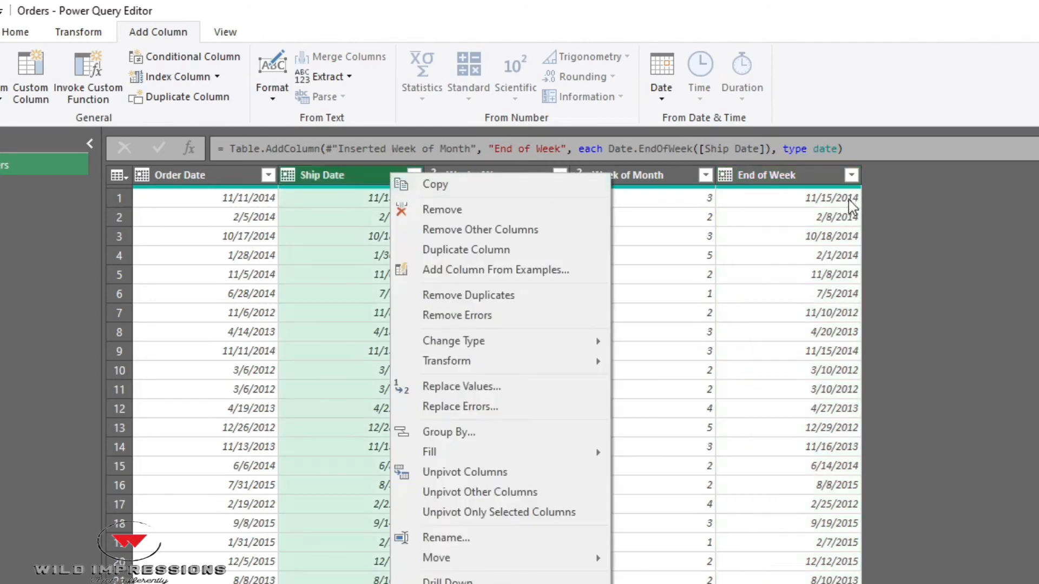
mouse_move(541, 367)
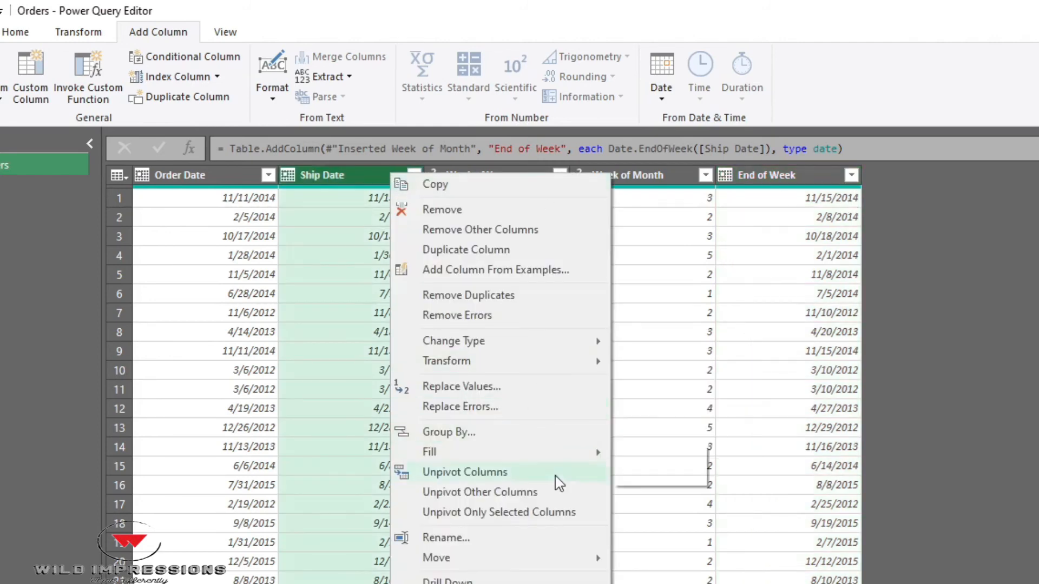
click(761, 179)
- Add a Day of Week column calculated from Ship Date
click(388, 179)
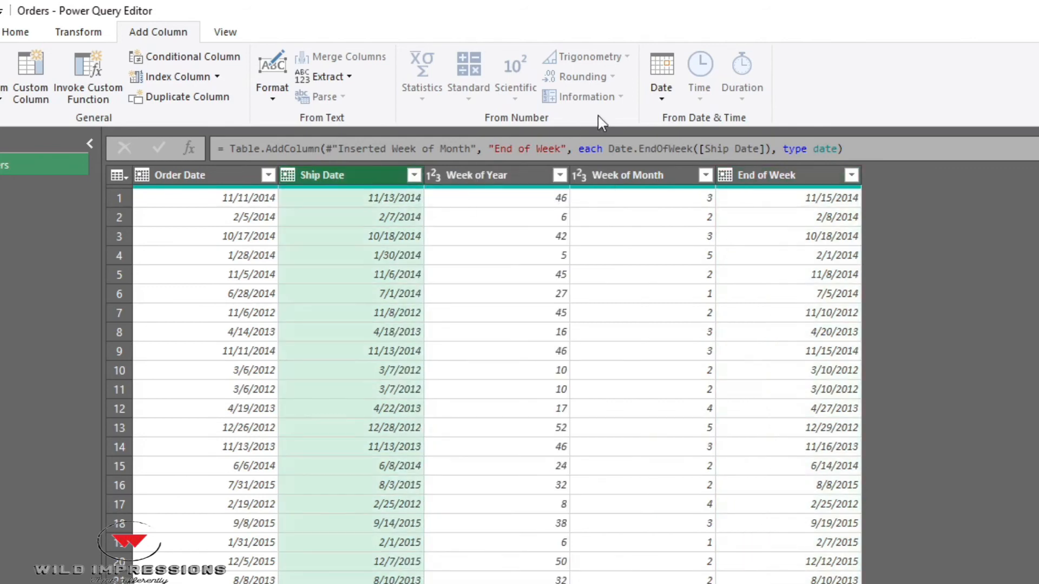
click(661, 81)
mouse_move(758, 246)
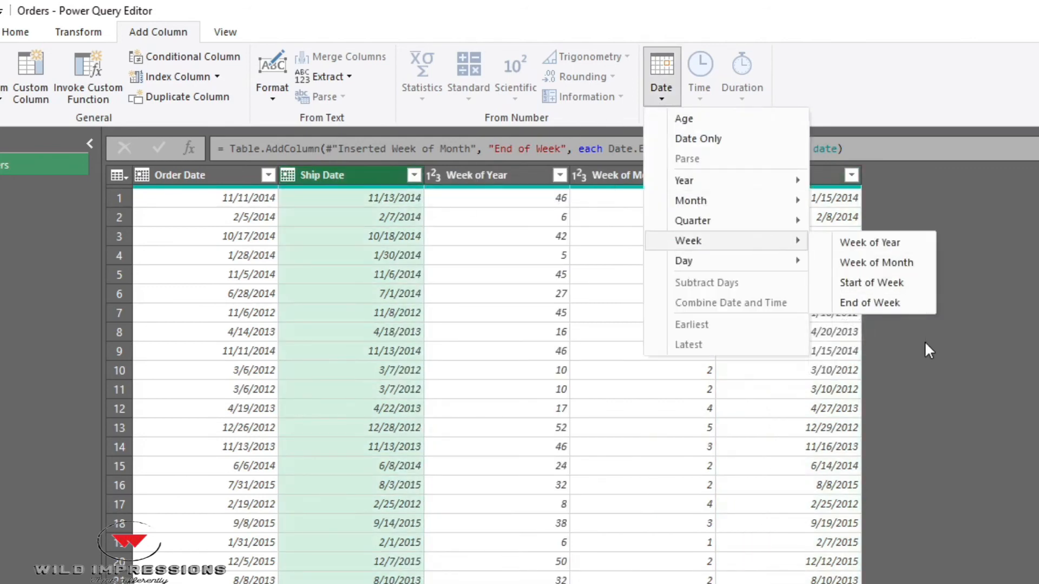
mouse_move(742, 262)
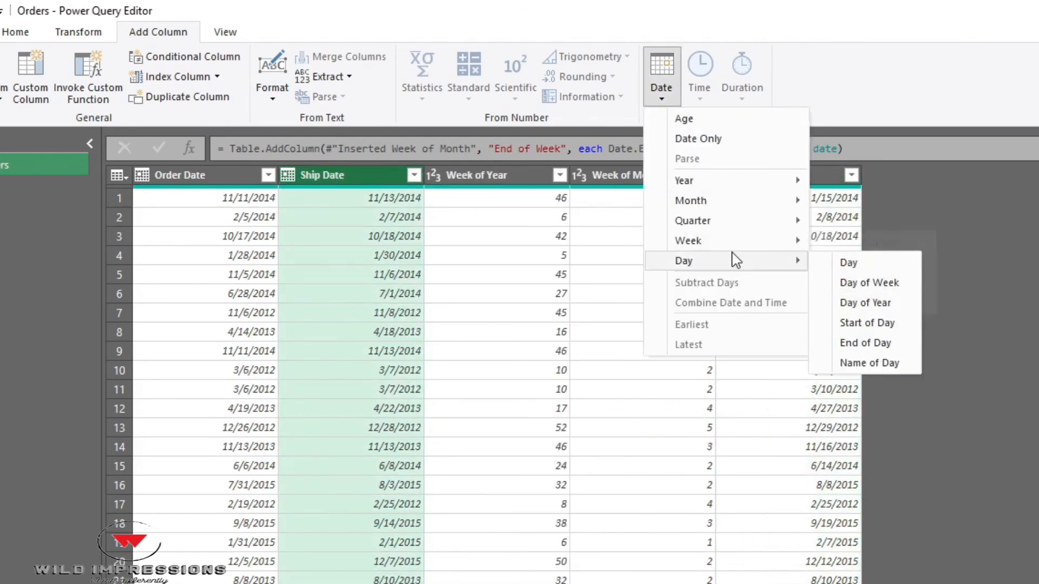
click(853, 283)
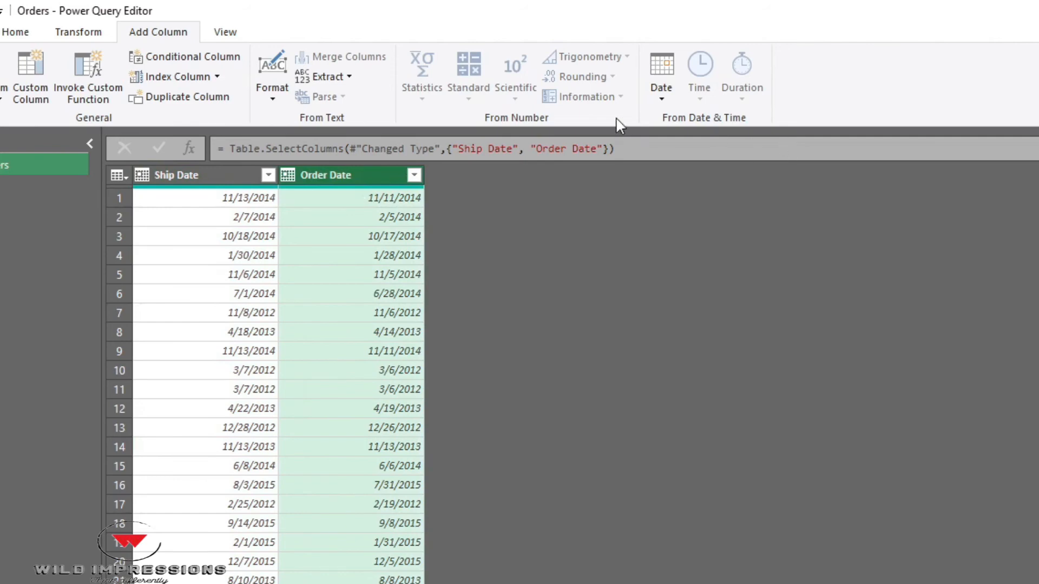
- Add a column with the day number of each Order Date
click(657, 103)
mouse_move(770, 260)
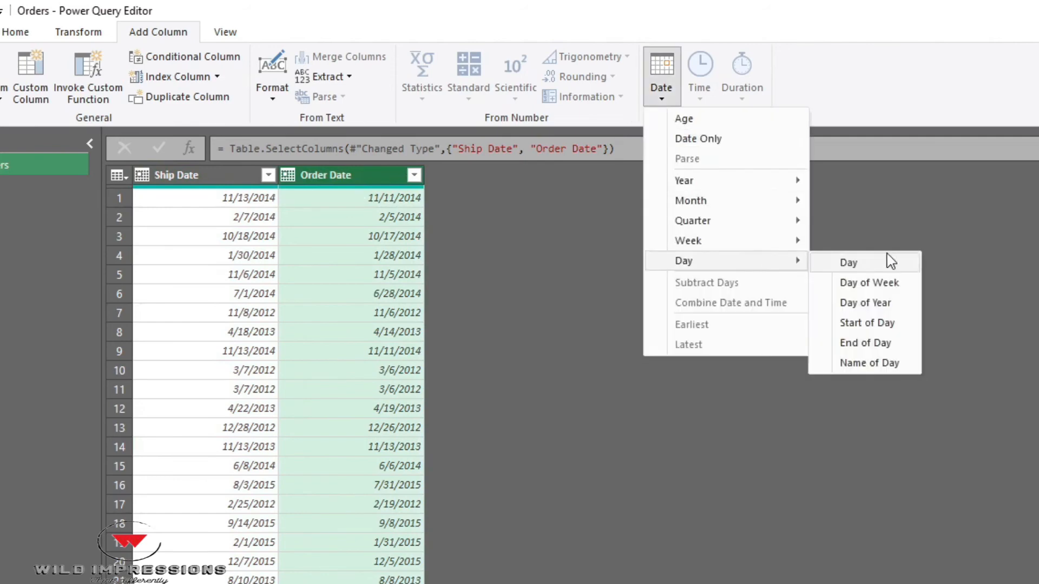
click(889, 263)
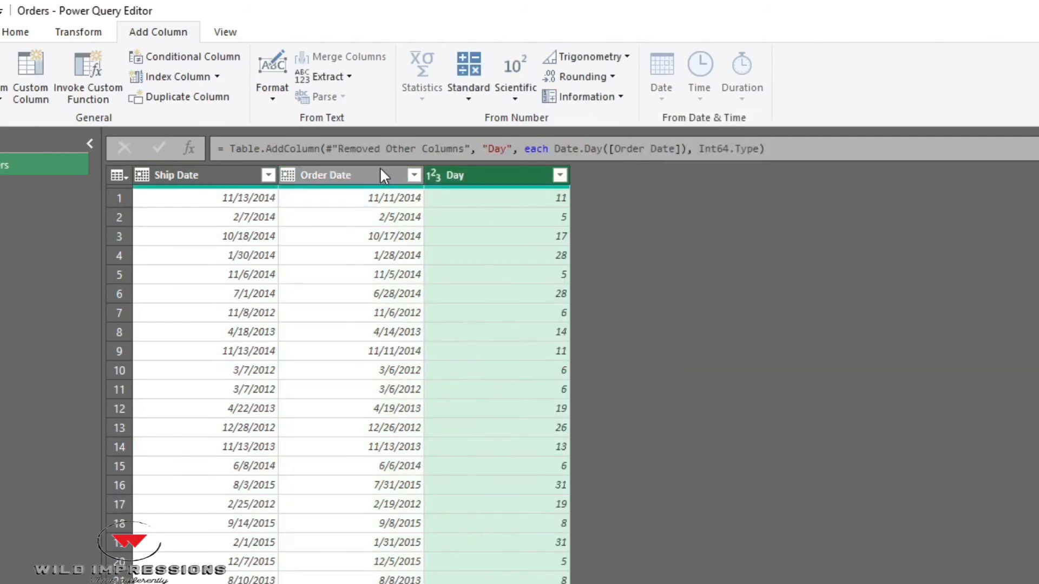
- Add a column with the name of the weekday of each Order Date
click(382, 172)
click(661, 98)
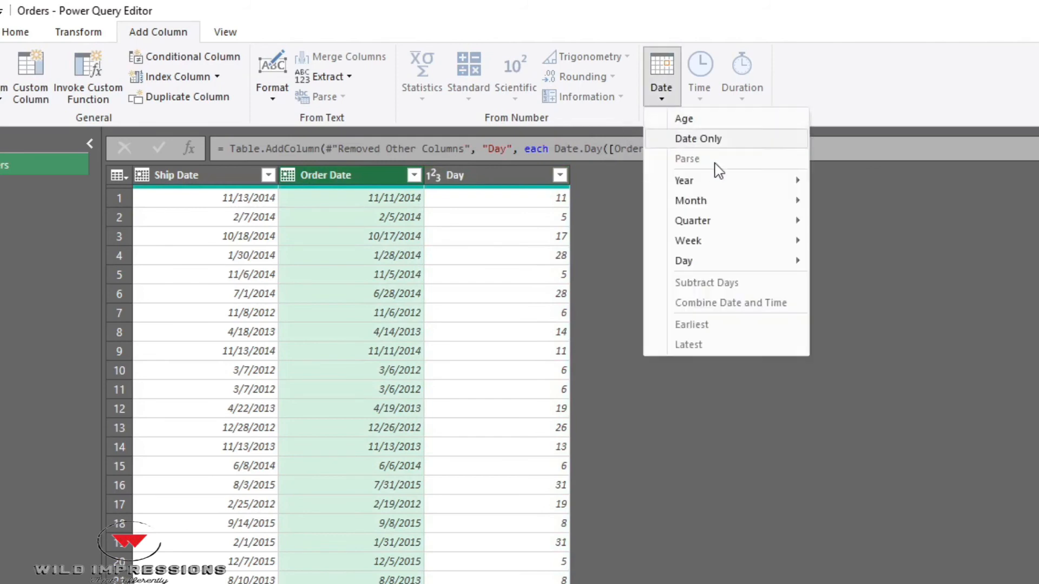
mouse_move(769, 265)
click(888, 359)
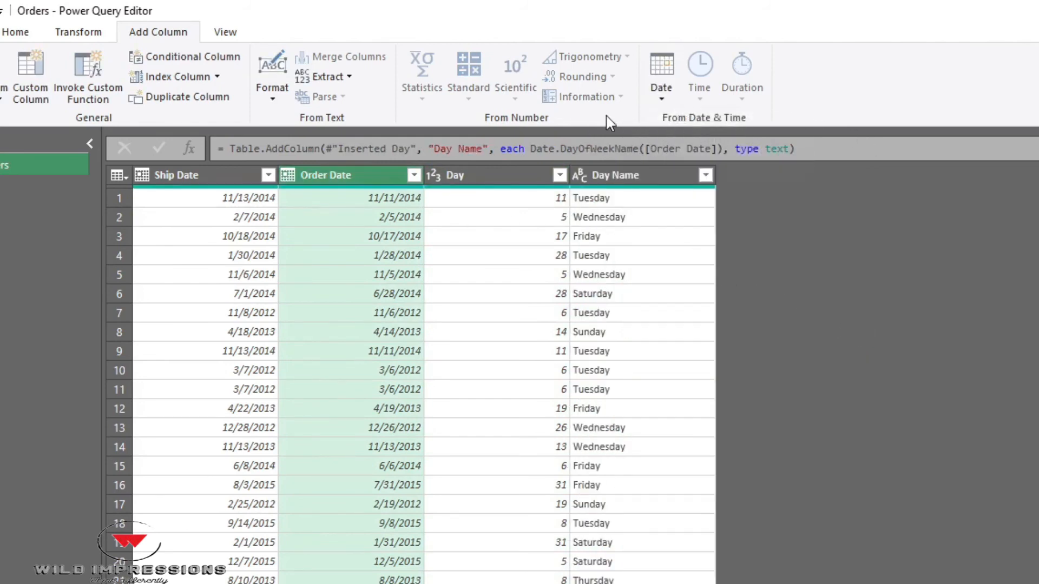
- Add a Day of Week column calculated from Order Date
click(661, 104)
mouse_move(755, 244)
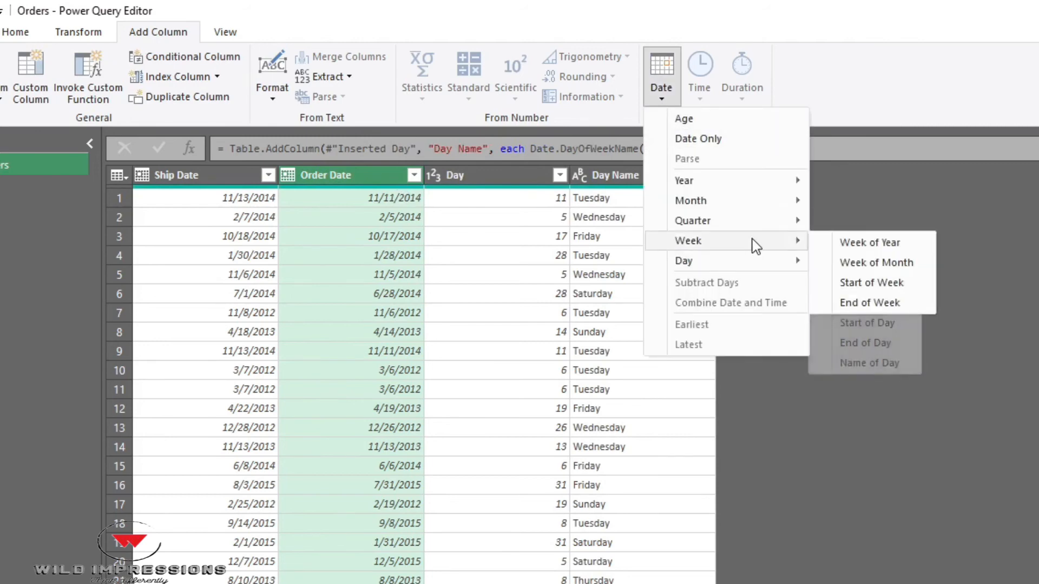
mouse_move(756, 263)
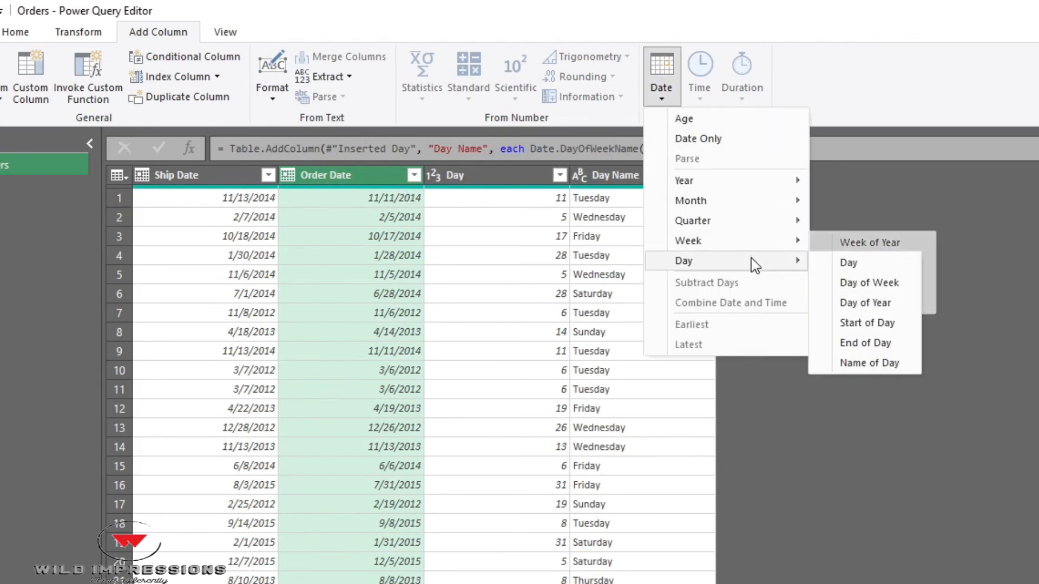
click(867, 288)
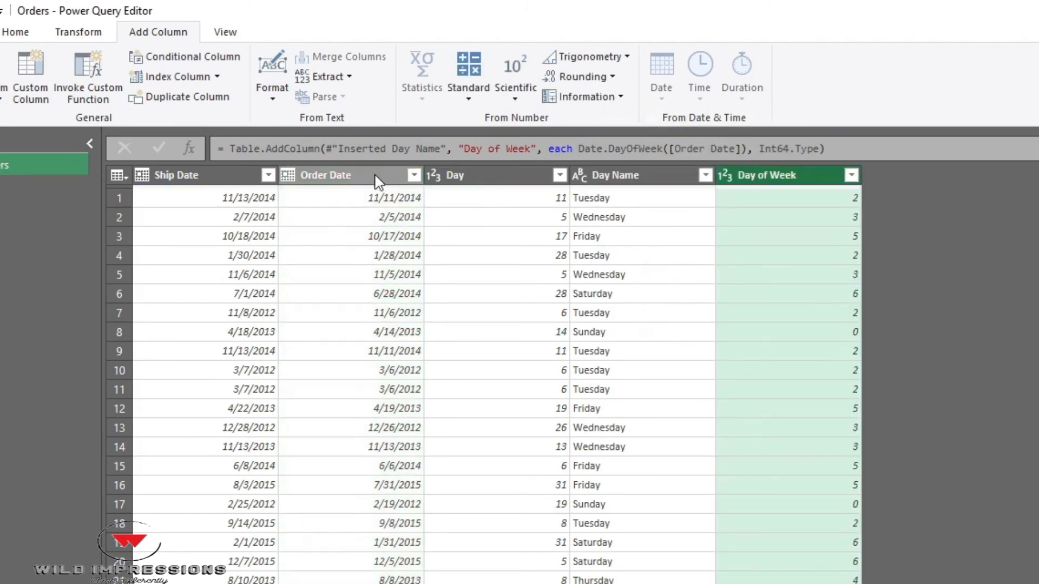
- Add a Day of Year column calculated from Order Date
click(352, 174)
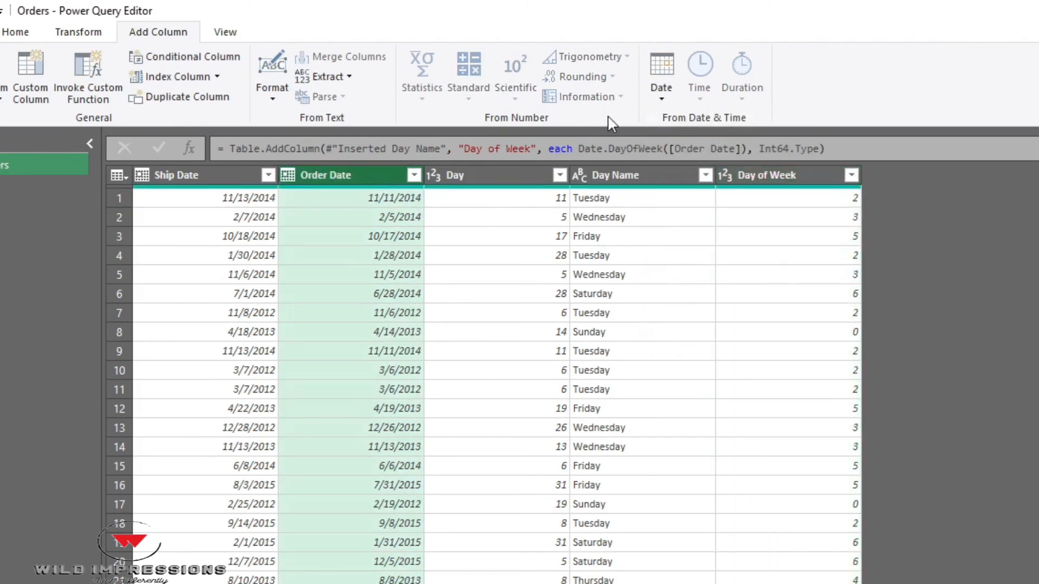
click(661, 100)
mouse_move(759, 266)
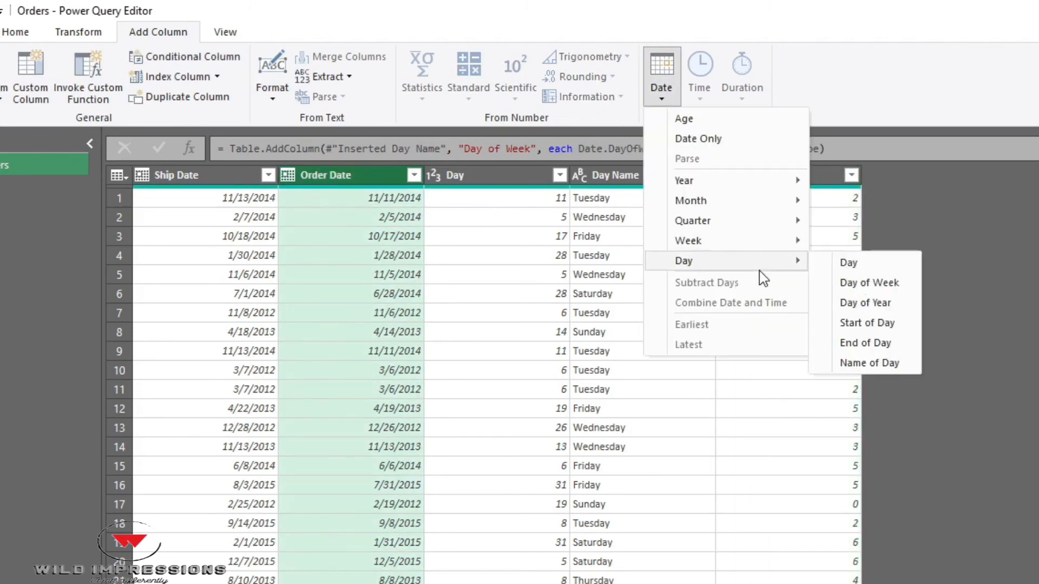
click(871, 304)
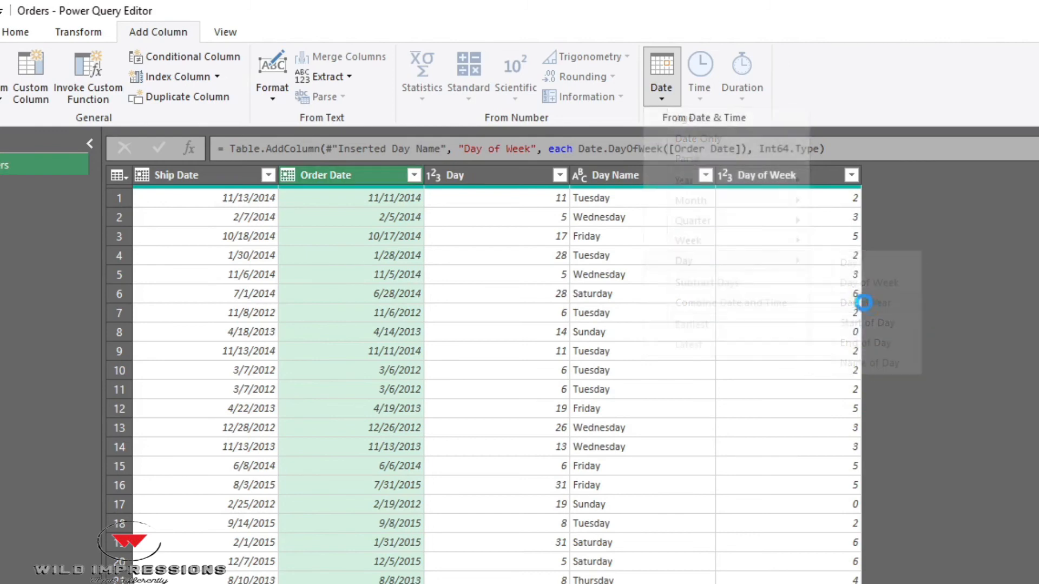
click(368, 174)
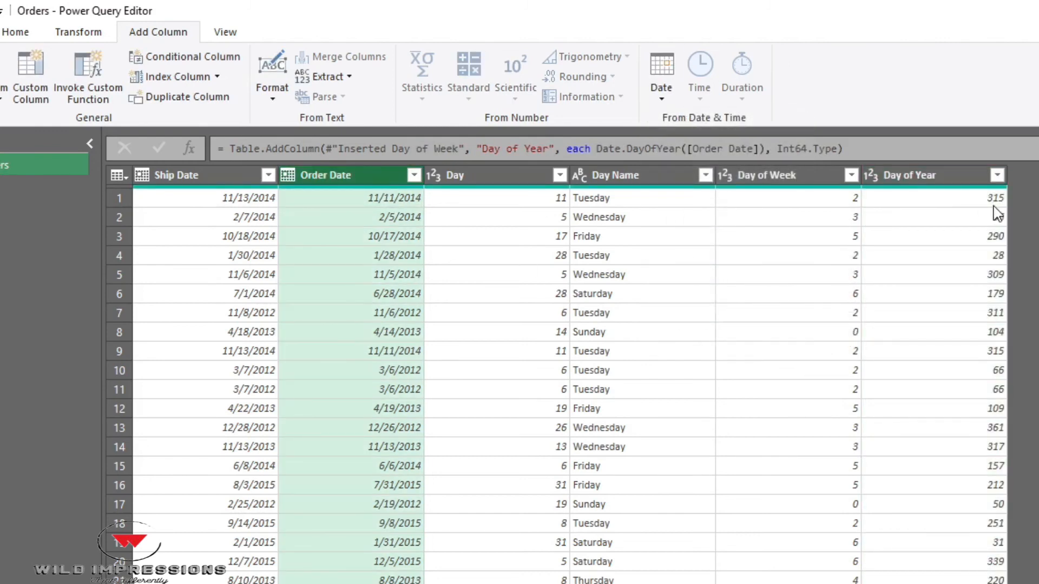
click(661, 86)
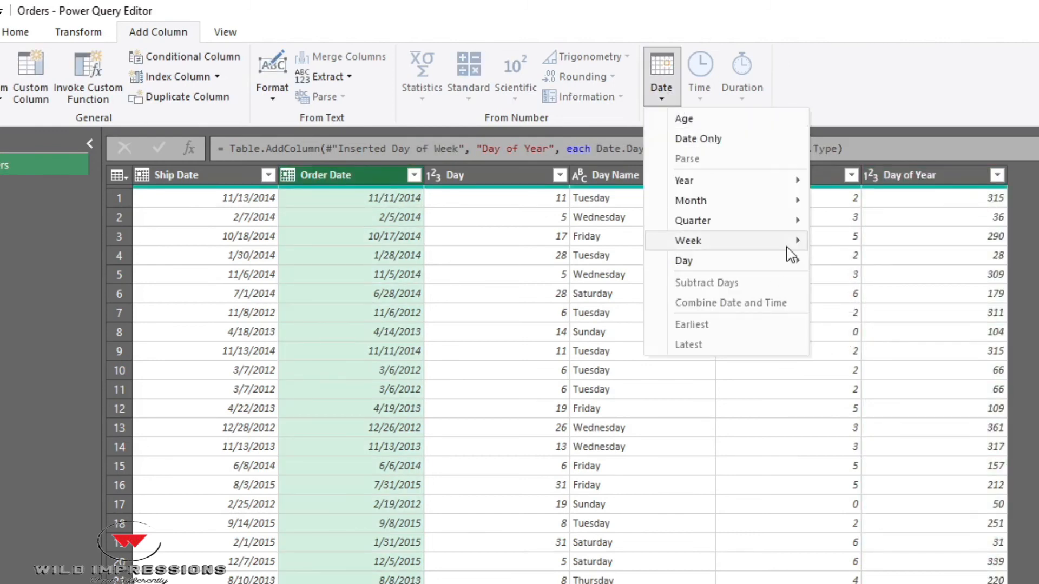
mouse_move(788, 261)
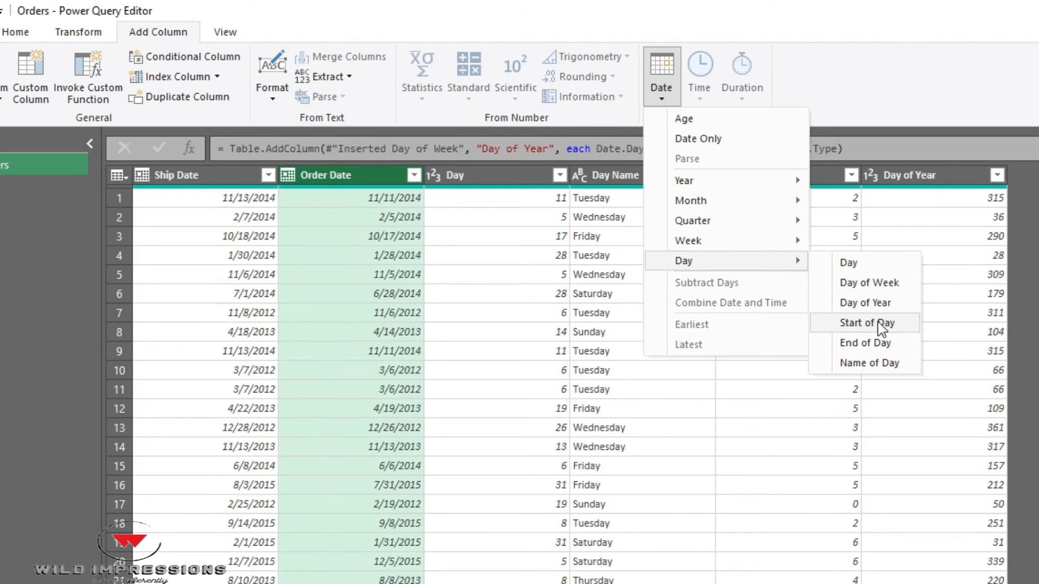
click(940, 493)
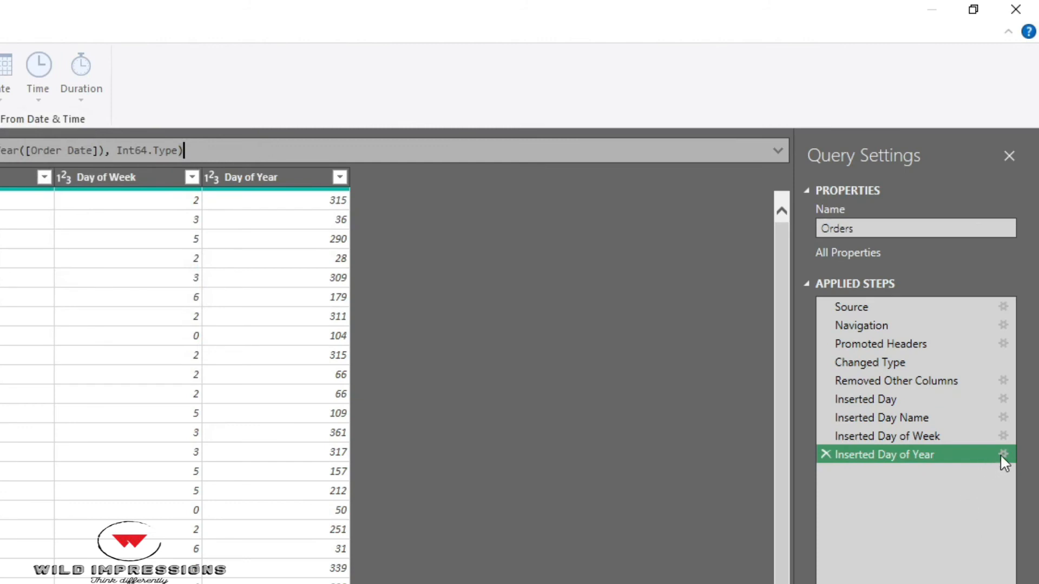
- Open the settings of the Inserted Day of Year step and examine its custom column formula
click(1005, 455)
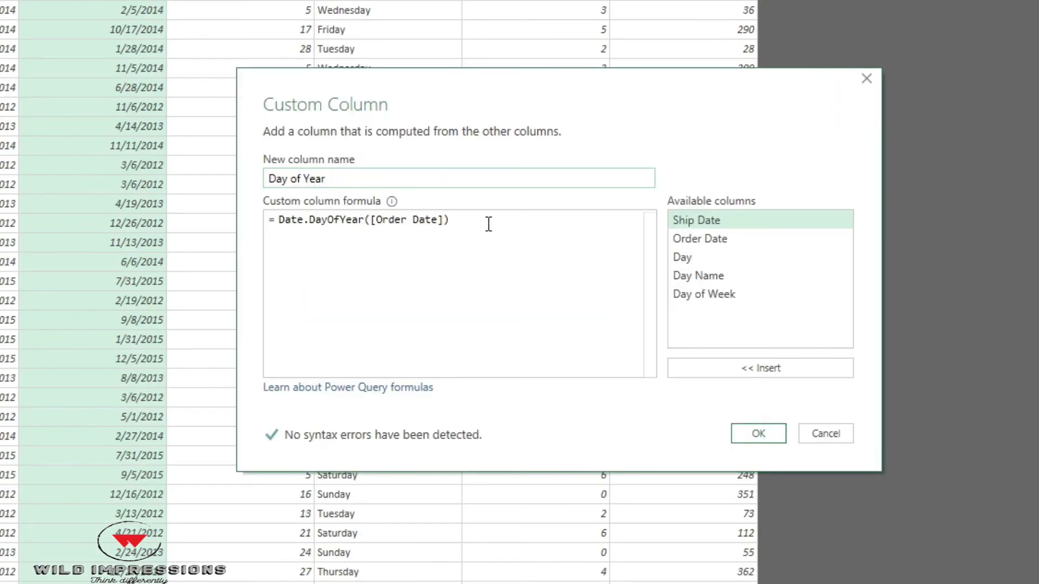
drag(488, 224, 279, 220)
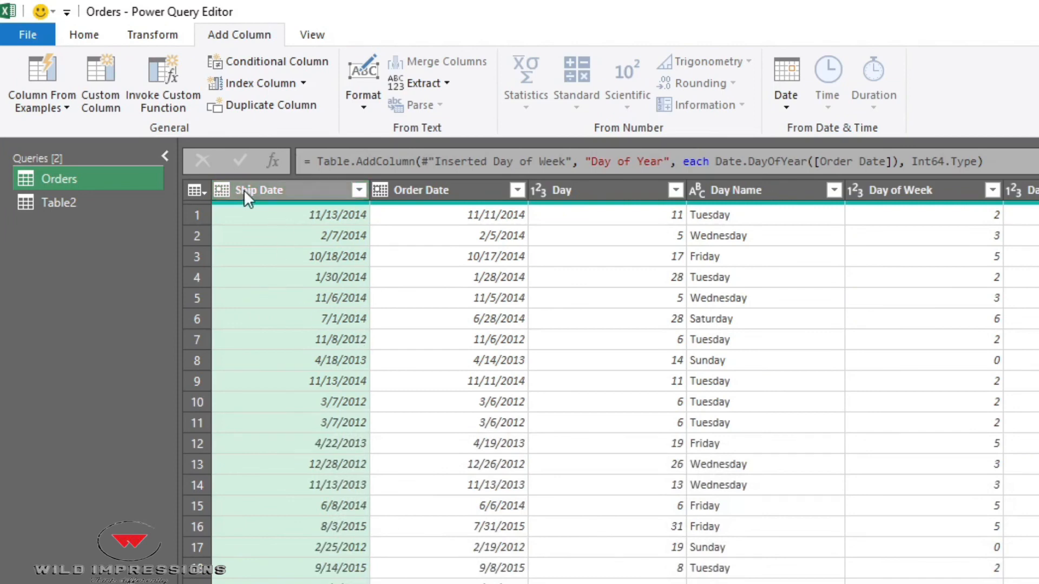
- Remove all columns except Ship Date and add an Age column calculated from it
right_click(308, 188)
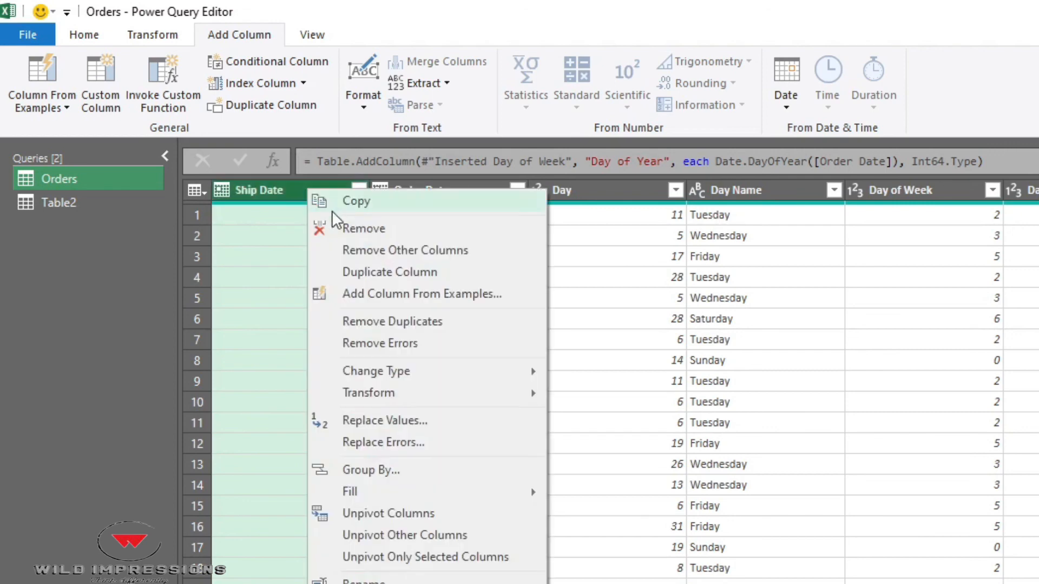
click(369, 252)
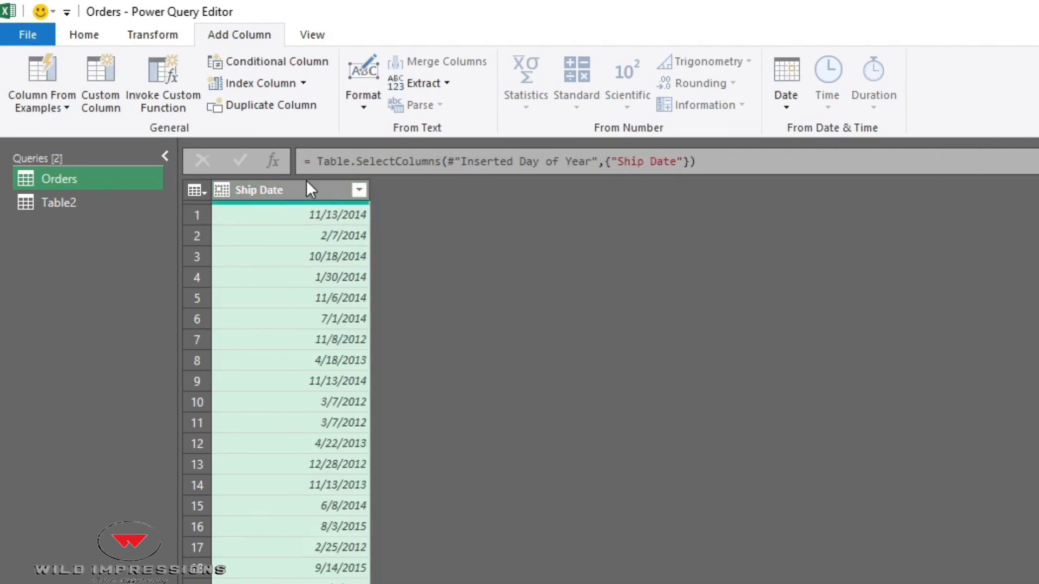
click(307, 184)
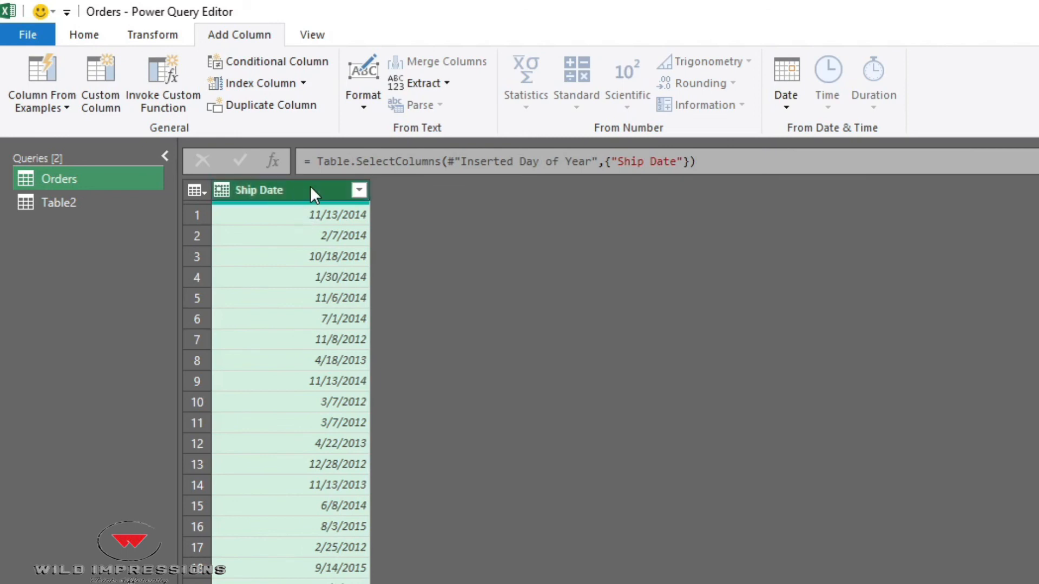
click(804, 112)
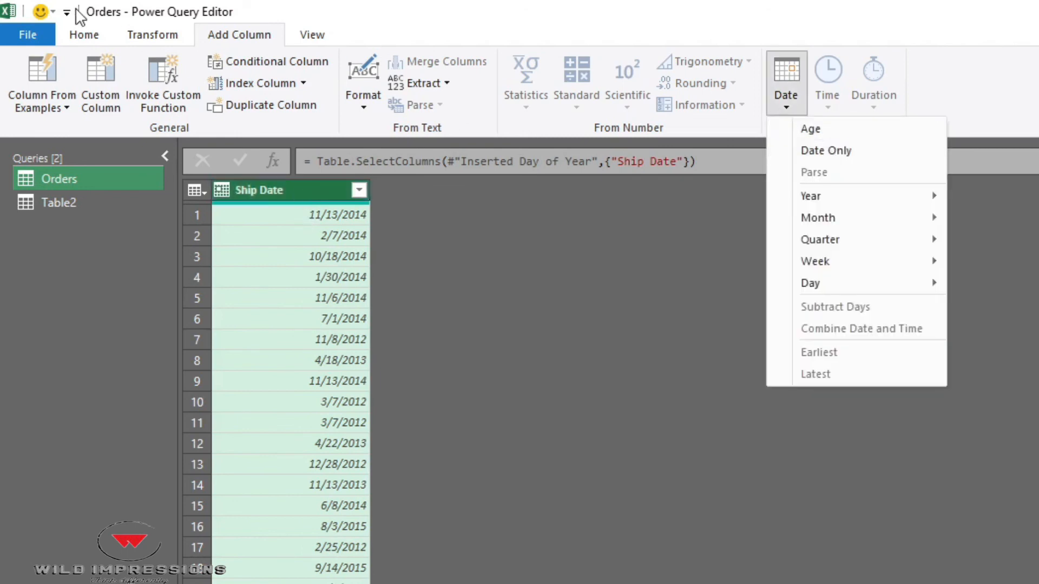
click(817, 135)
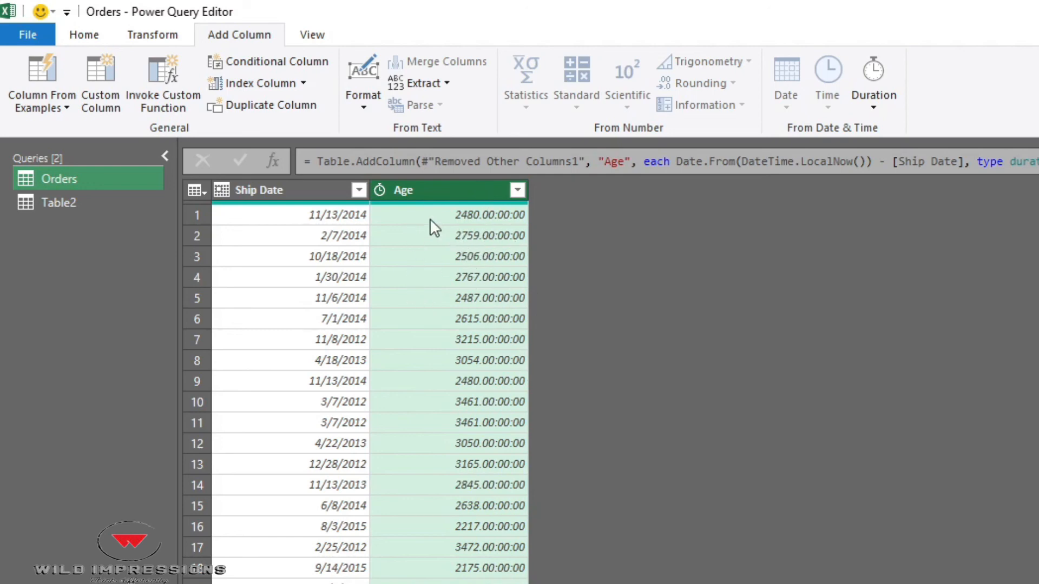
- Add a Total Years column calculated from the Age duration column
click(380, 190)
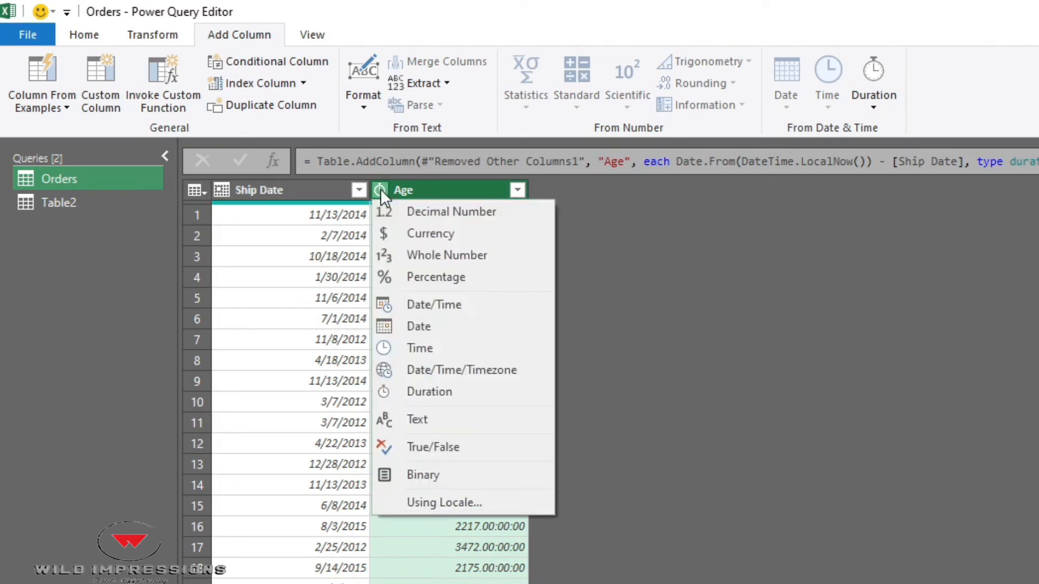
click(927, 265)
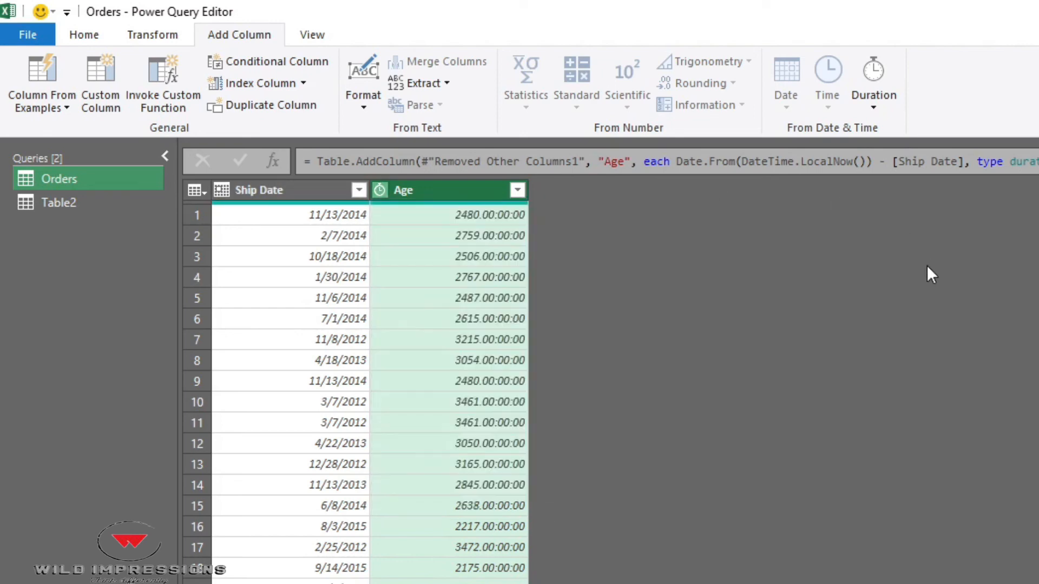
click(879, 108)
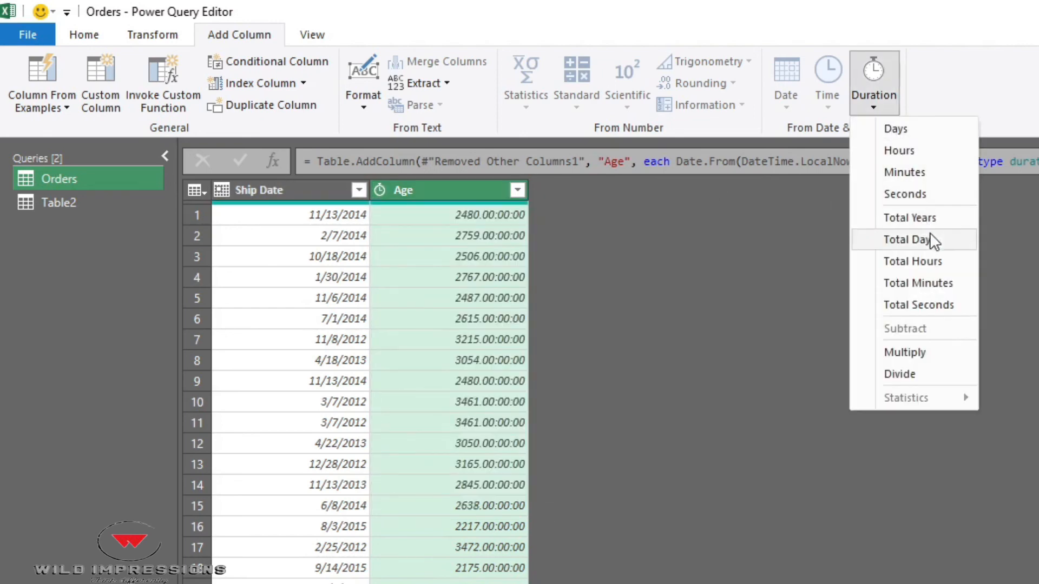
click(956, 222)
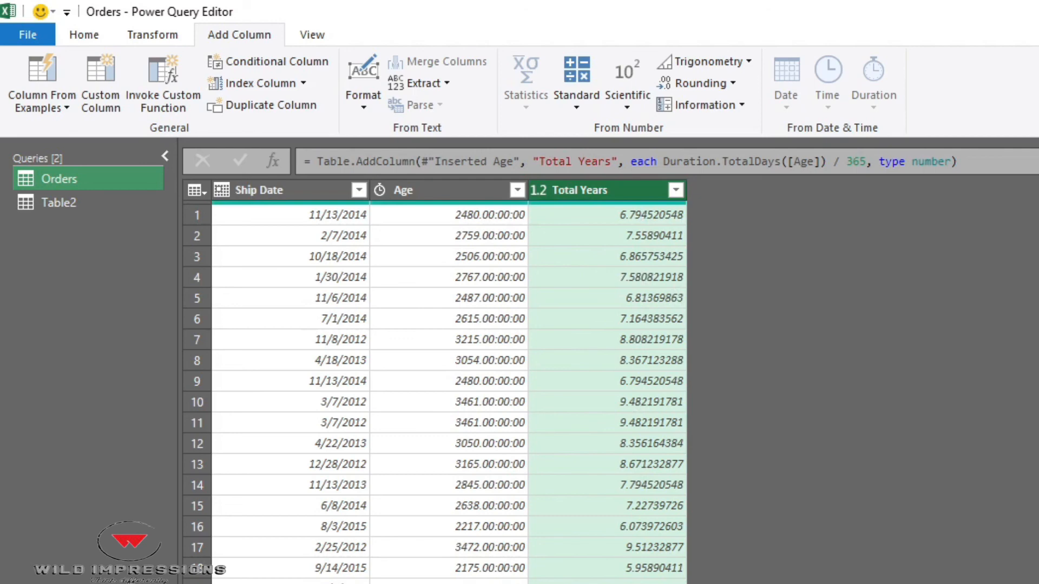
- Set the Total Years column's data type to Whole Number, replacing its current type conversion
click(676, 190)
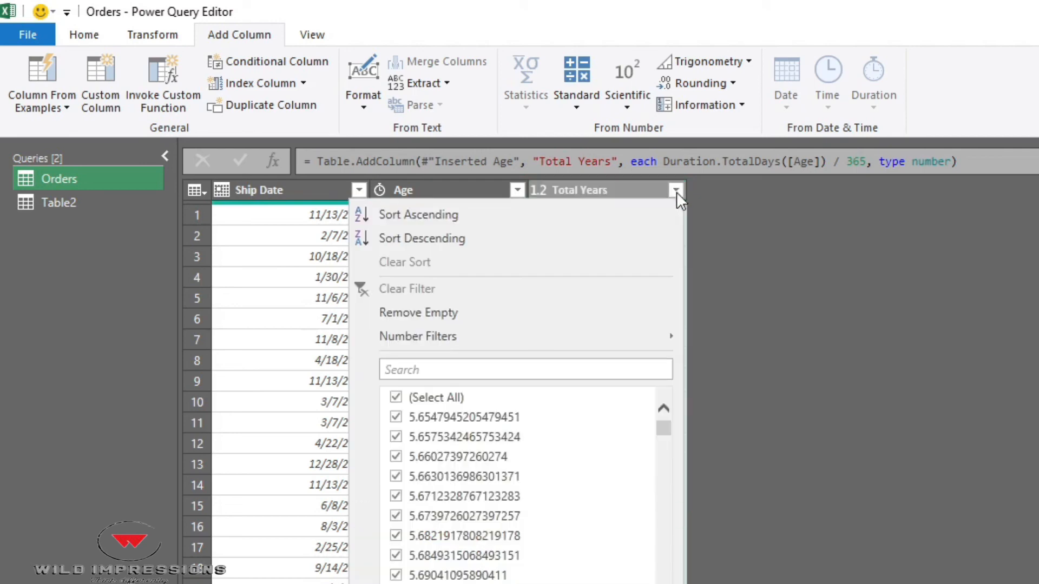
click(741, 298)
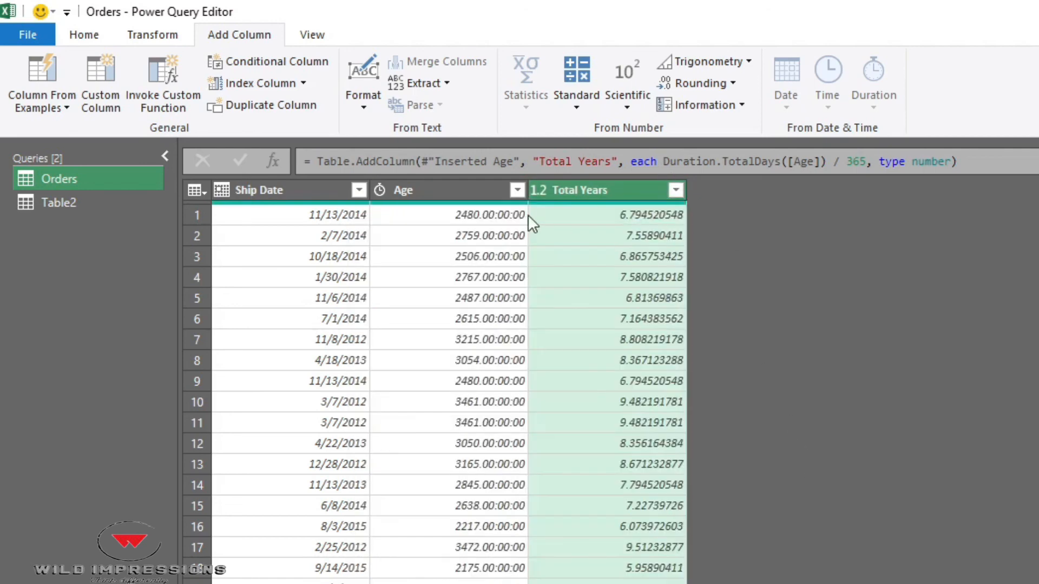
click(538, 190)
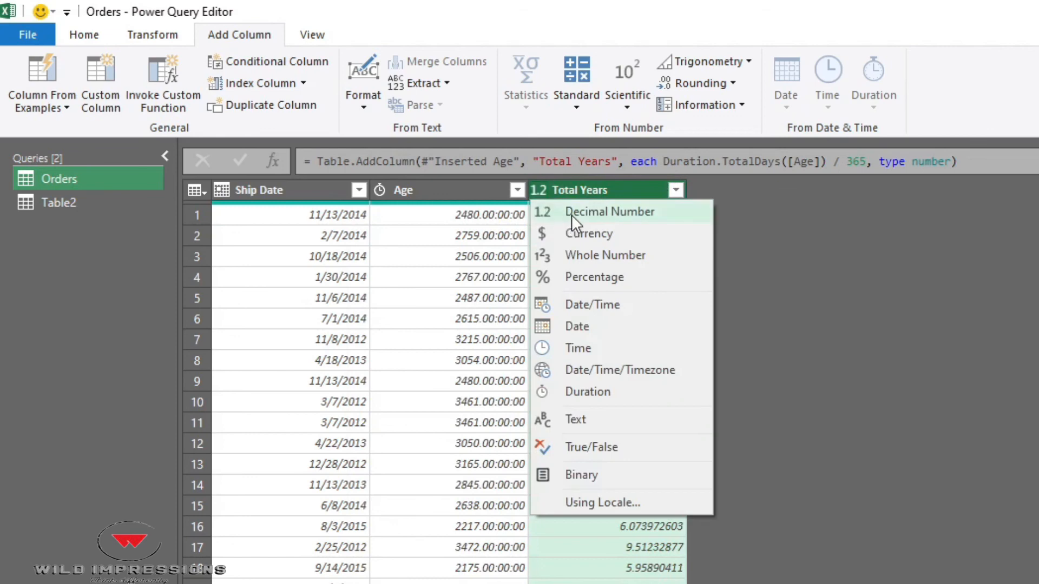
click(571, 214)
click(539, 189)
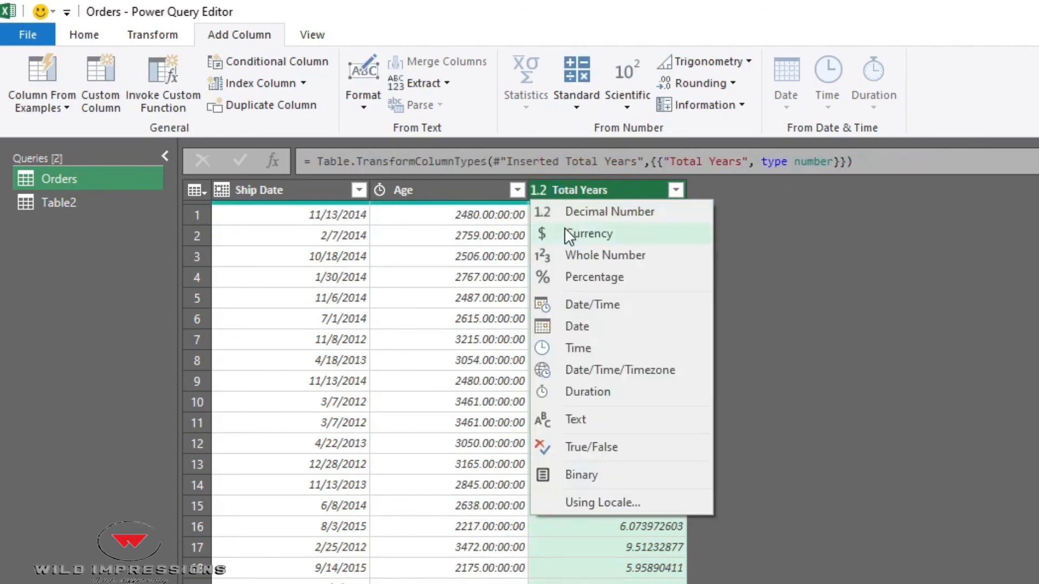
click(590, 255)
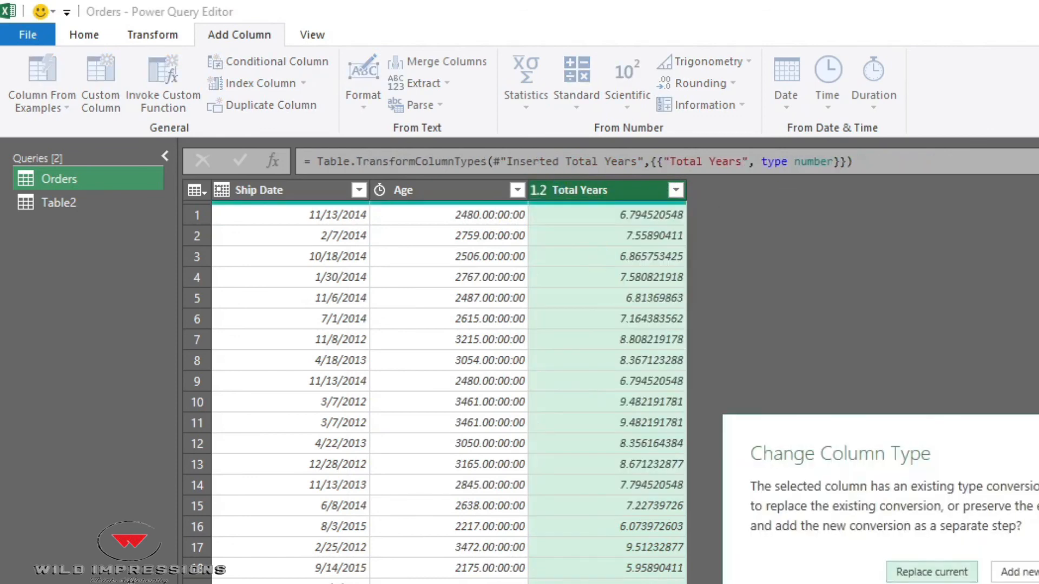
click(942, 574)
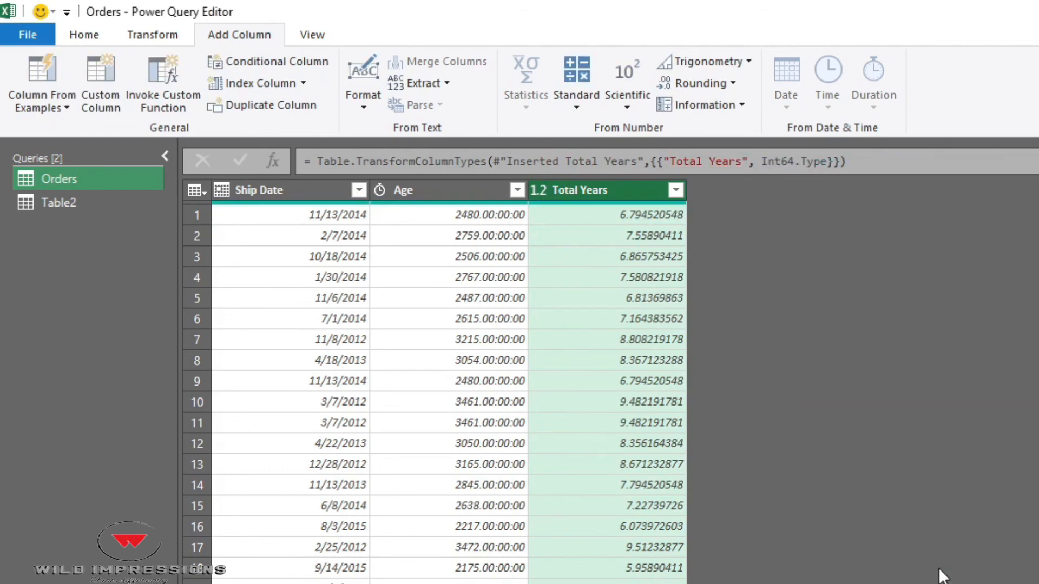